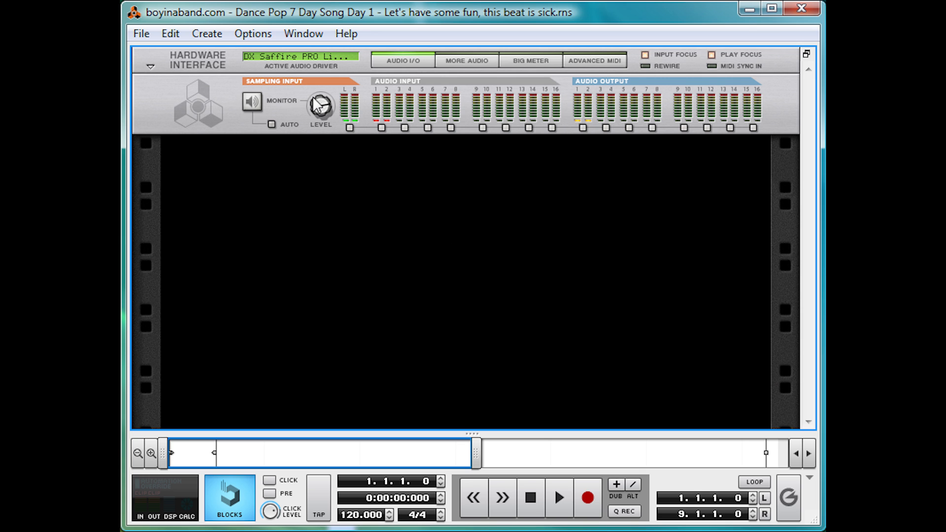
Check the program's version information, and close it again
click(346, 33)
click(394, 251)
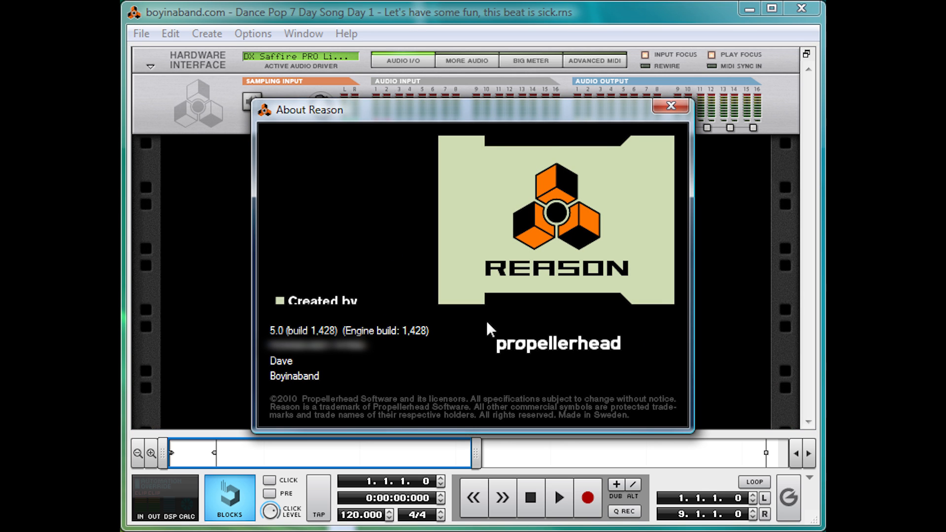
click(689, 107)
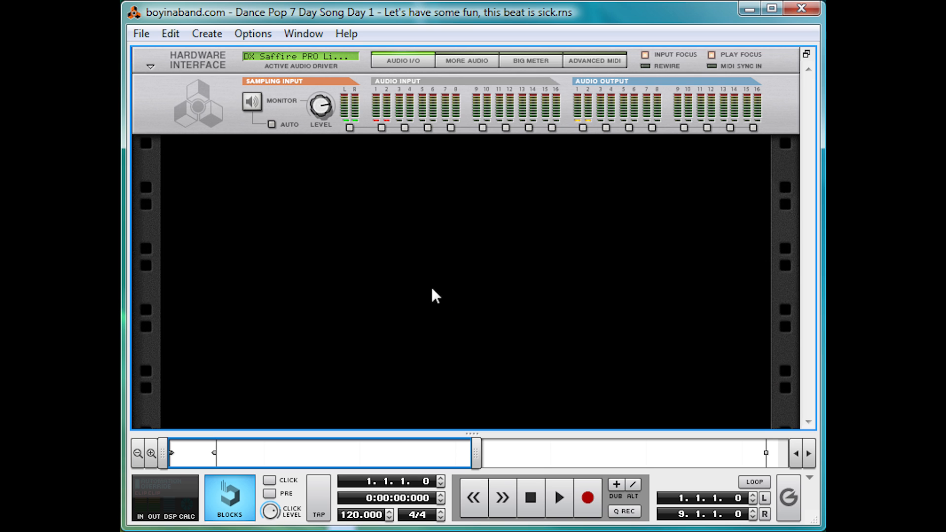
Set the song tempo to 125 BPM
double_click(353, 515)
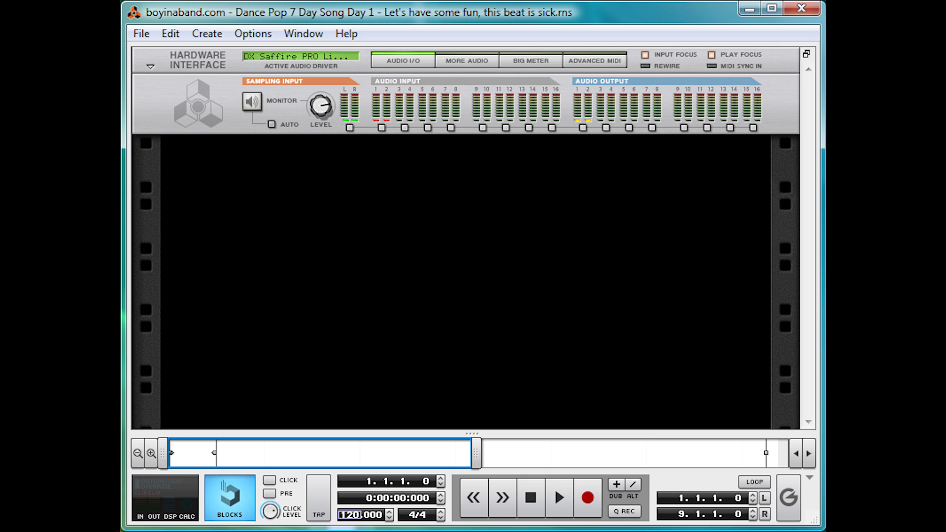
text(125)
click(495, 315)
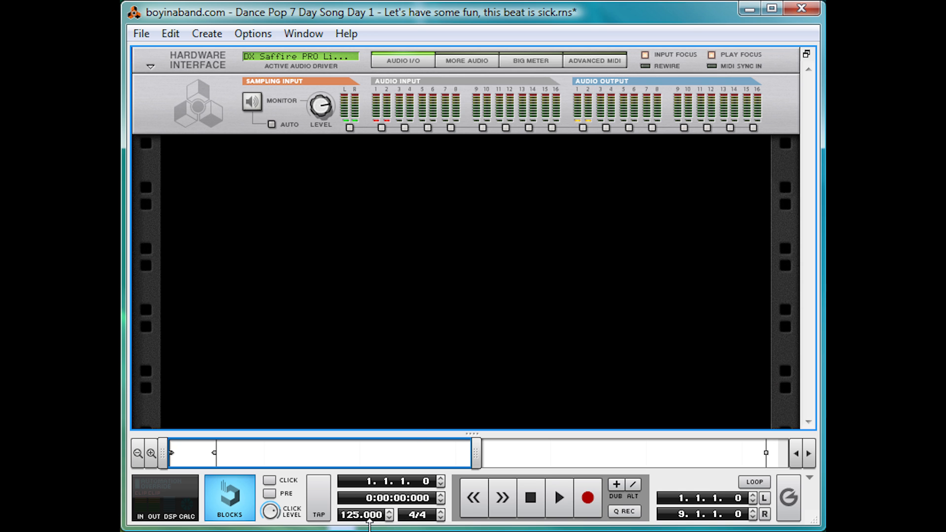
Add an MClass Mastering Suite Combi below the hardware interface and fold it up
right_click(306, 187)
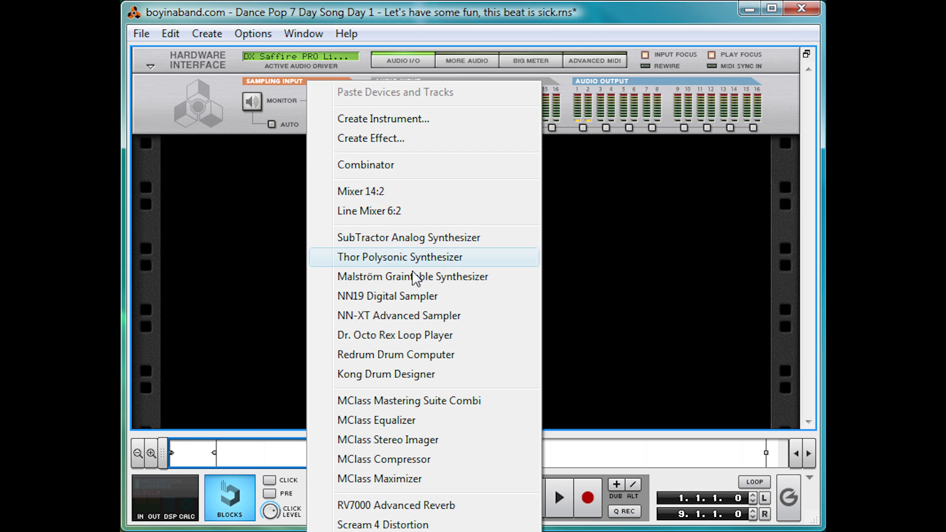
click(454, 403)
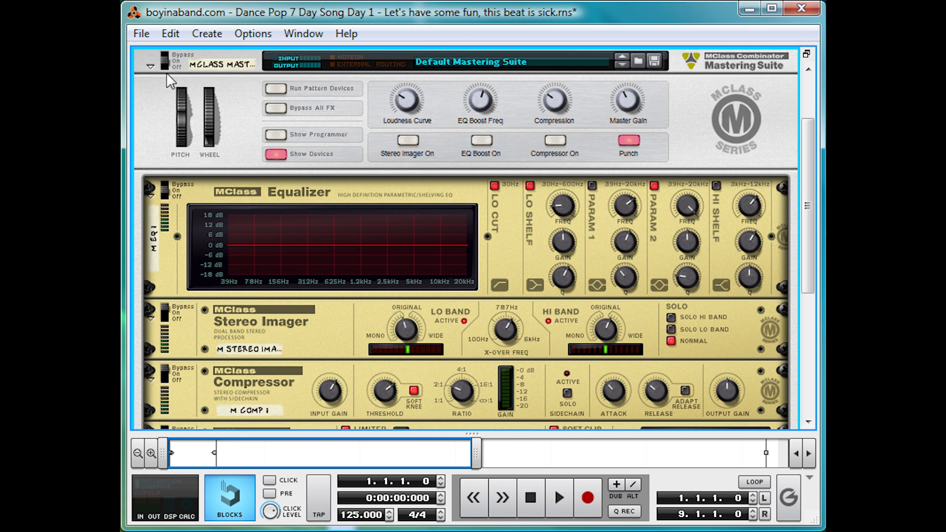
click(150, 68)
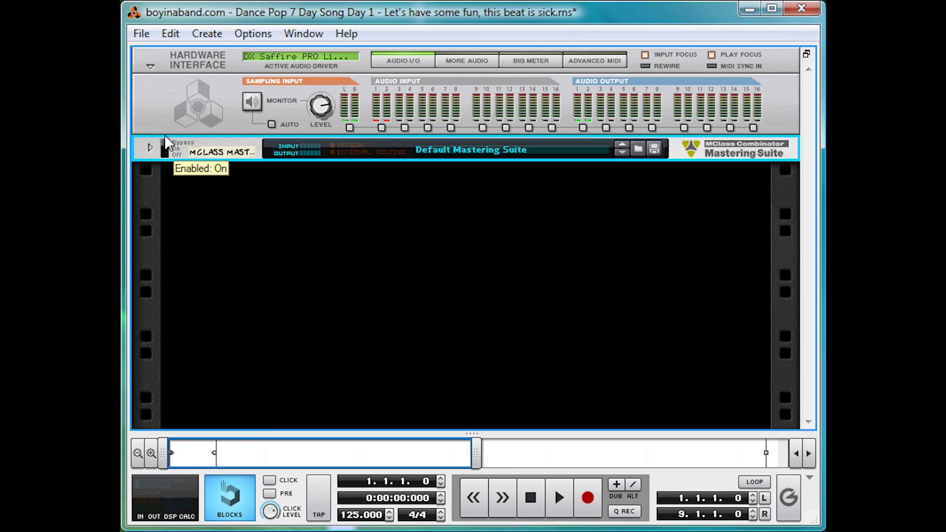
Add a Mixer 14:2 to the rack below the mastering suite
click(261, 195)
right_click(263, 195)
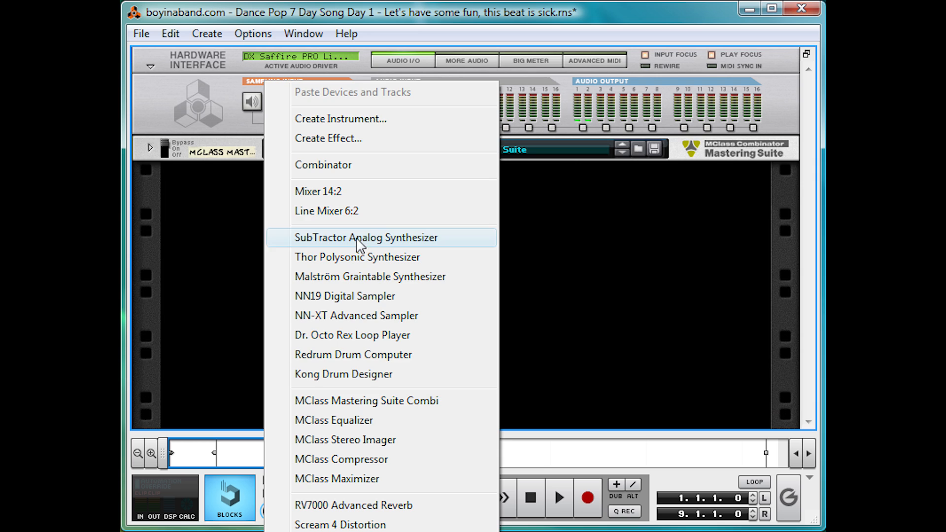
click(391, 194)
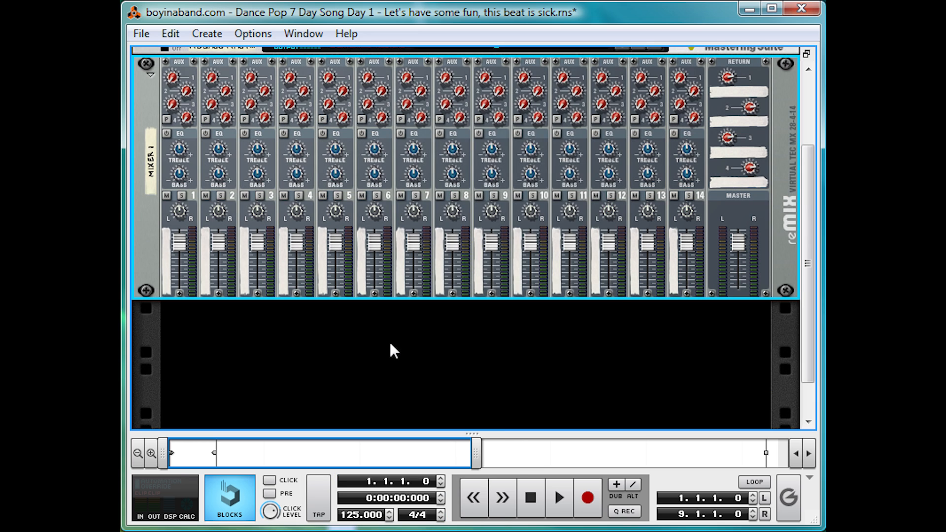
Add a Combinator below the mixer and name it Beat
right_click(389, 342)
click(393, 169)
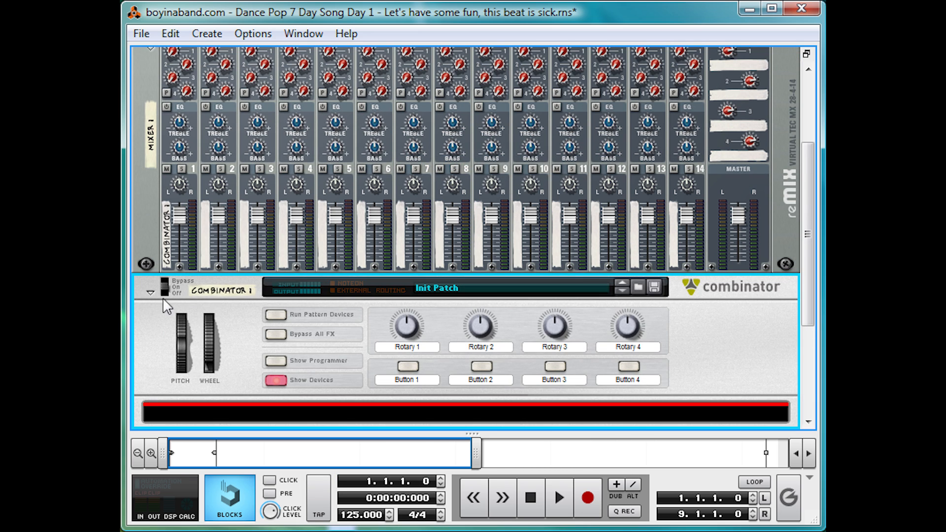
double_click(216, 292)
text(Beat)
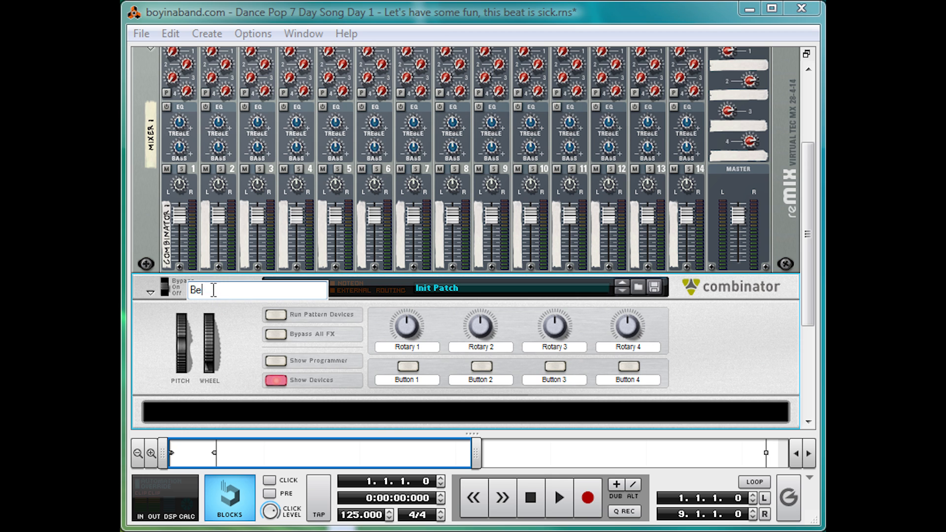
key(Return)
Create a Kong Drum Designer inside the Beat Combinator
scroll(281, 329, down, 3)
click(300, 317)
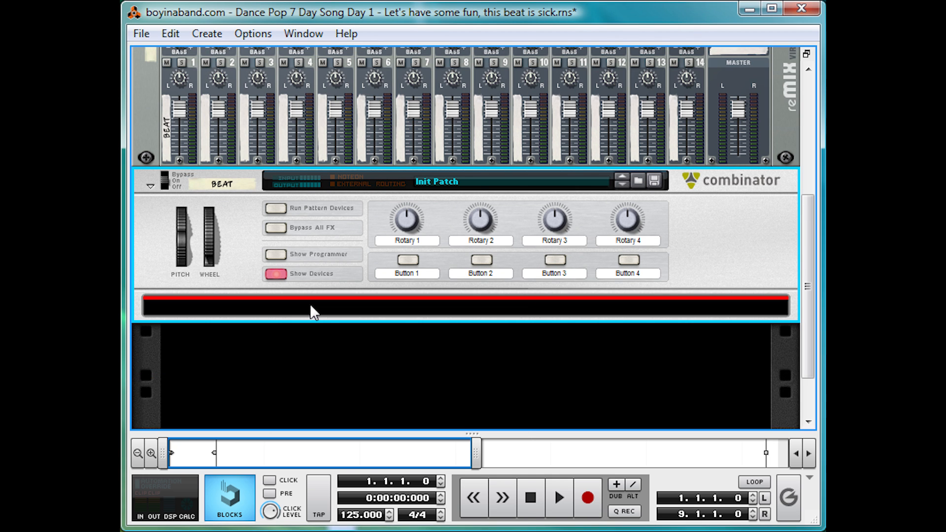
right_click(309, 304)
mouse_move(498, 473)
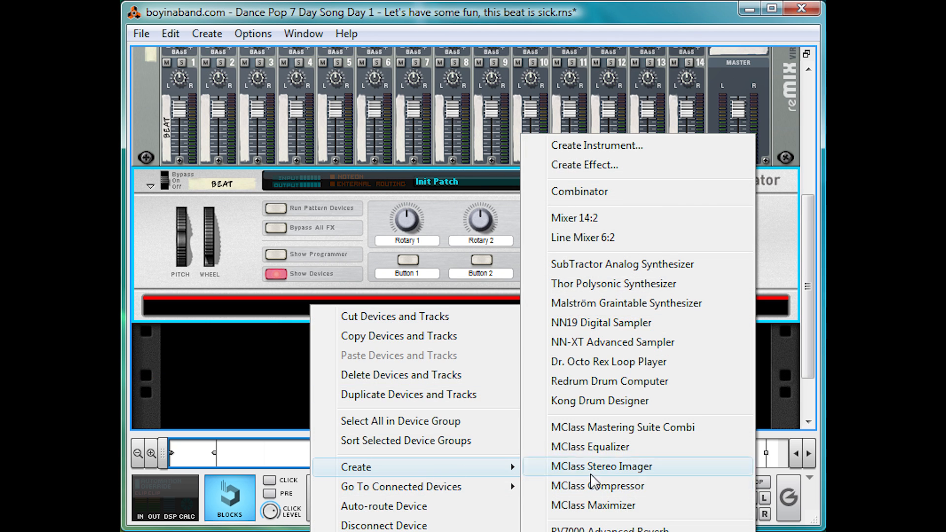
click(627, 401)
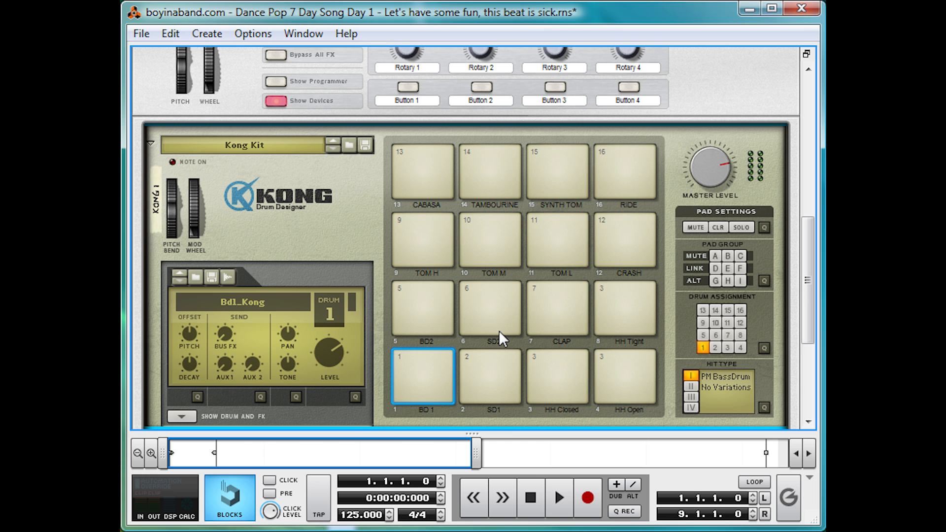
Load the "dance pop 7ds kid" patch from the "Dance Pop 7 Day Song tut files" folder into Kong
click(350, 146)
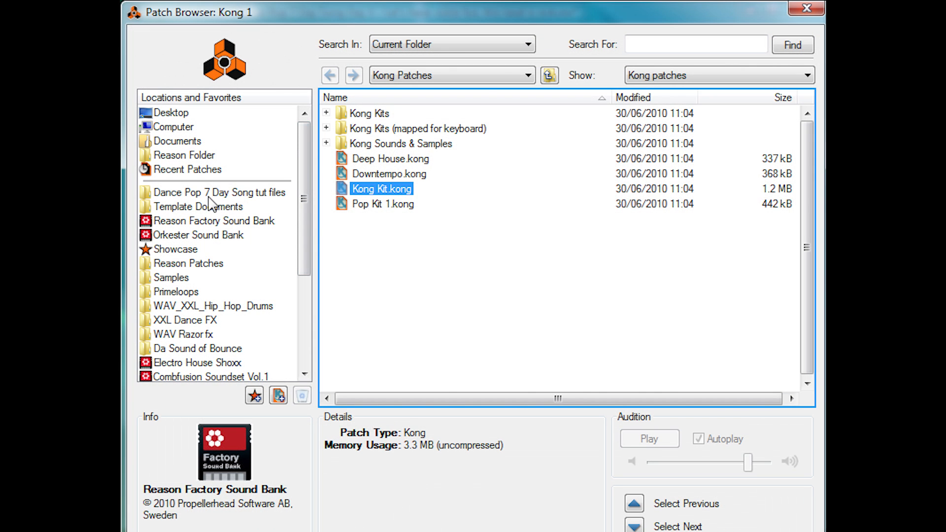
click(212, 193)
double_click(422, 114)
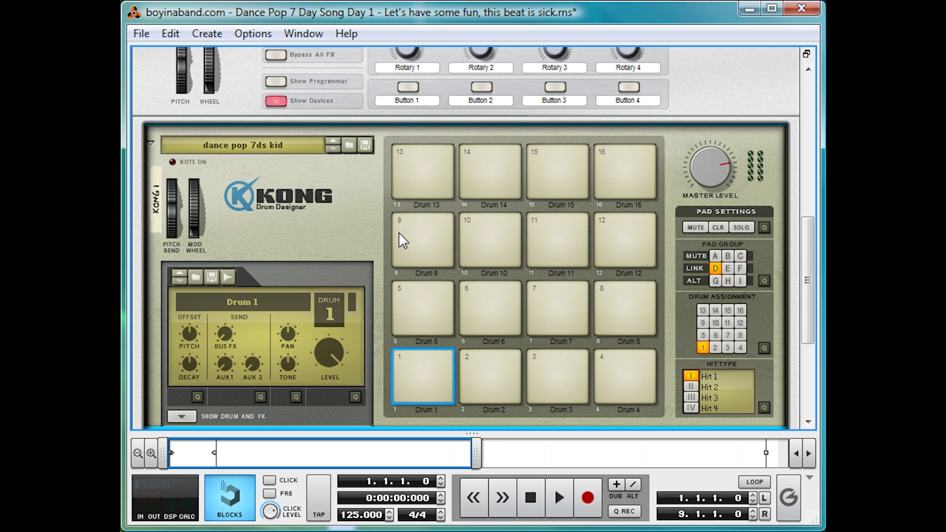
Remove pad 5 from link group D and audition pads 1 and 5 separately
scroll(399, 234, down, 2)
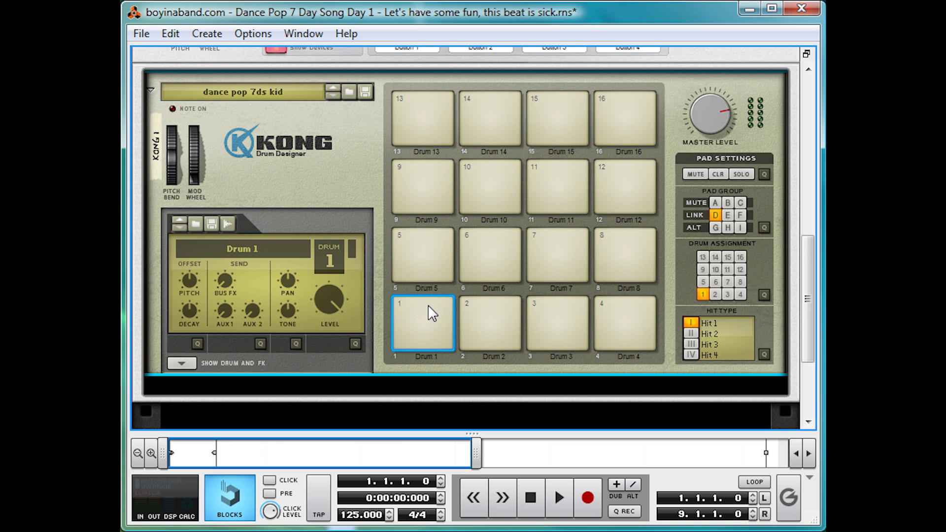
click(427, 241)
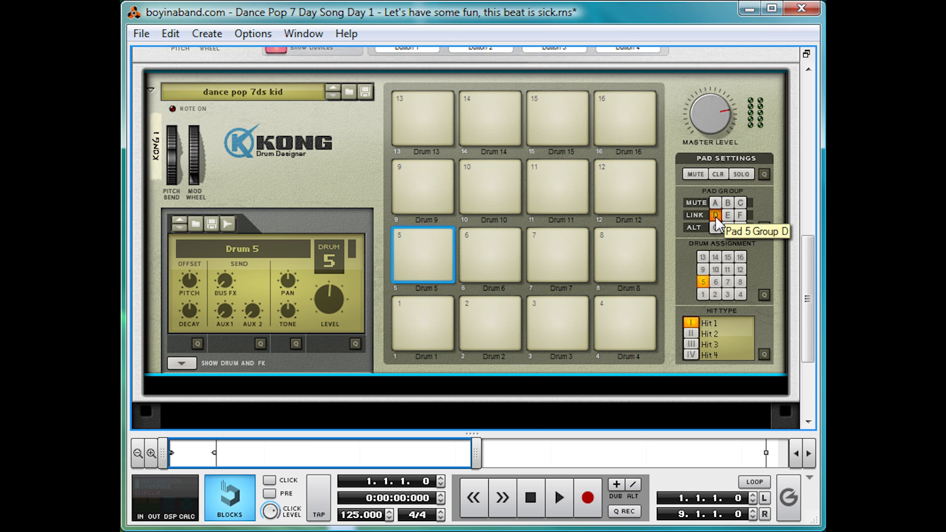
click(716, 216)
click(431, 312)
click(433, 243)
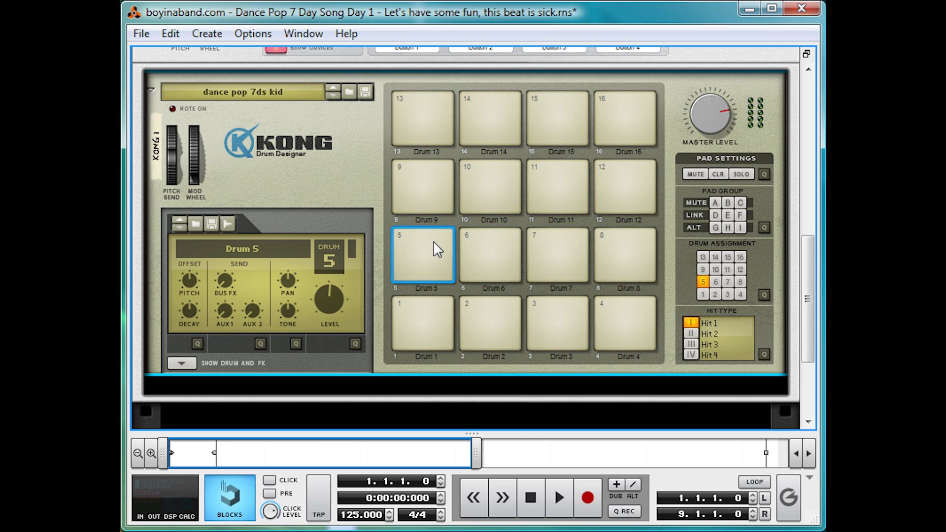
click(434, 241)
Show Kong's drum and FX section and audition pad 5
scroll(278, 256, down, 3)
click(190, 256)
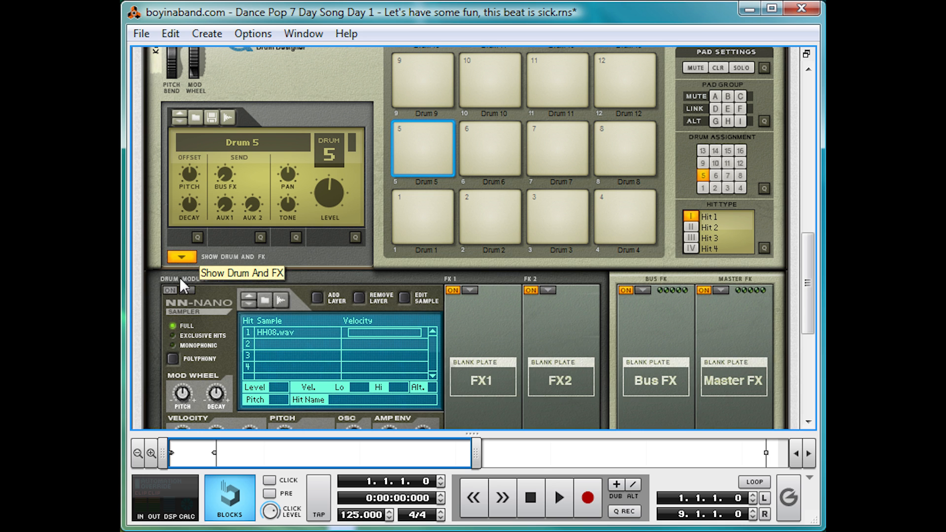
click(433, 134)
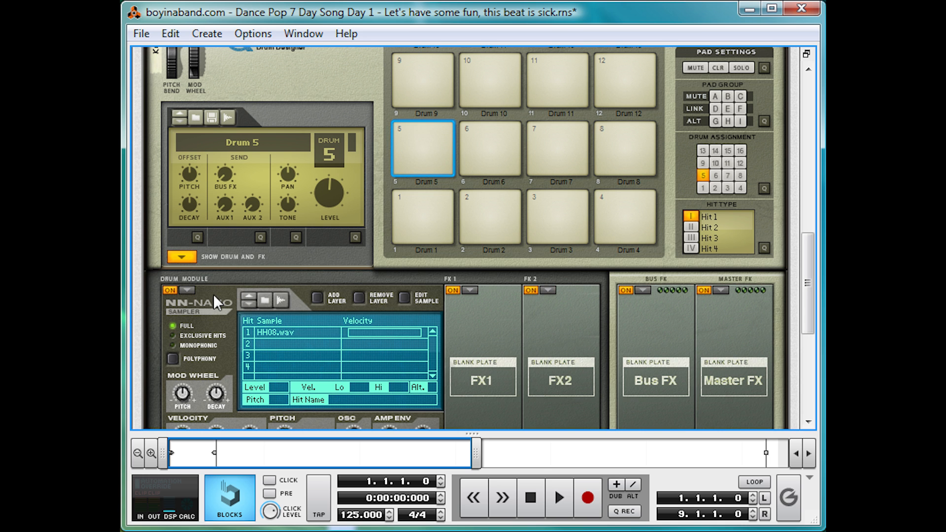
Audition Kong pads 6, 2, 3, 1 and 5 and look at each drum's sample and effects
click(499, 129)
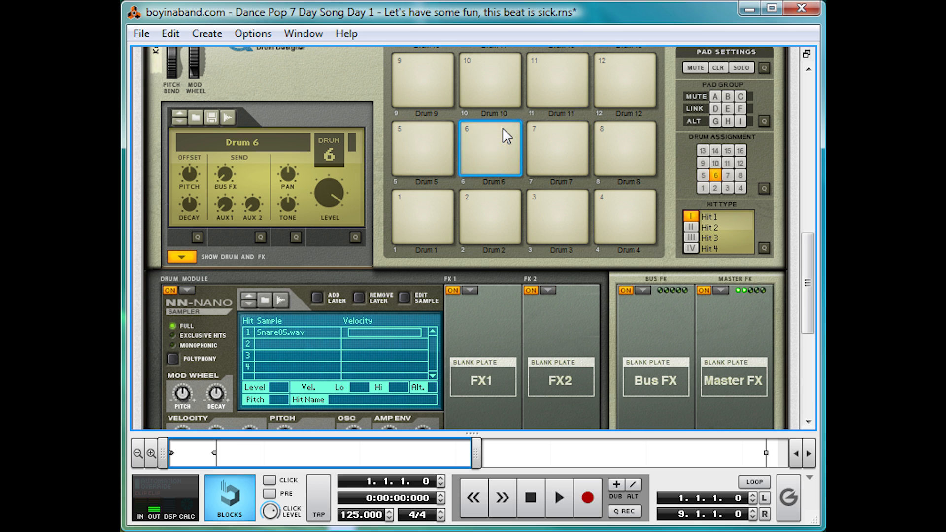
click(502, 129)
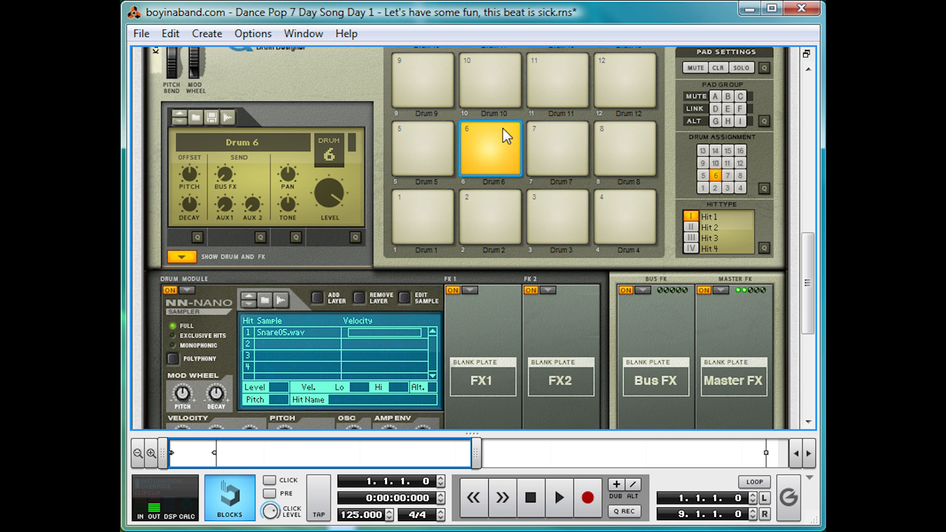
click(509, 237)
click(566, 199)
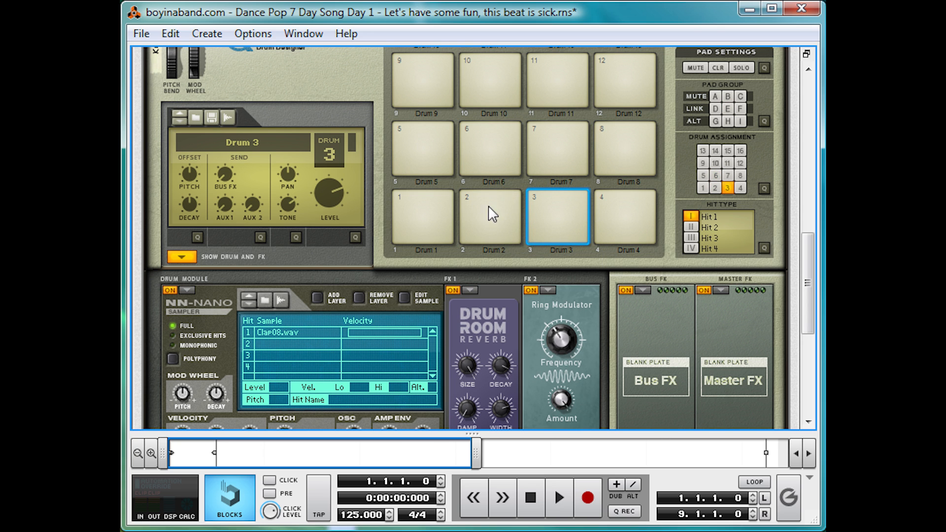
click(425, 213)
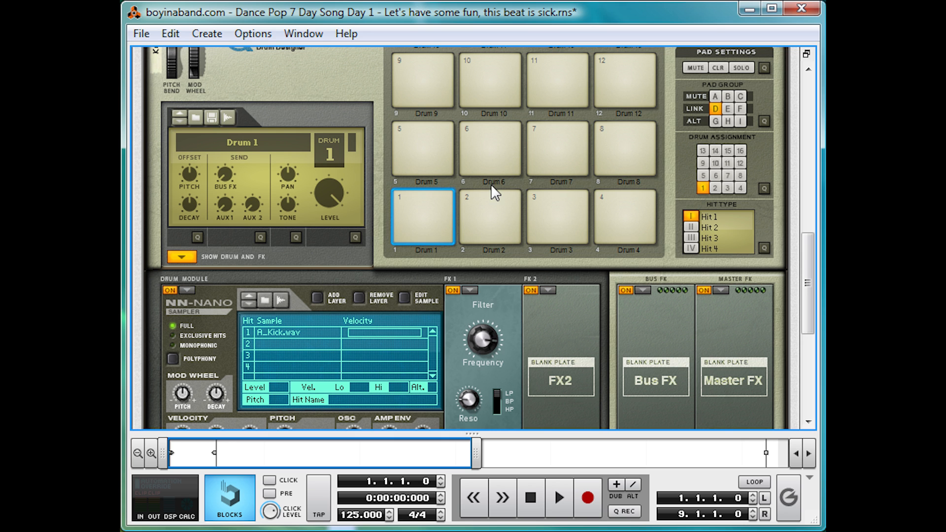
click(429, 173)
click(425, 193)
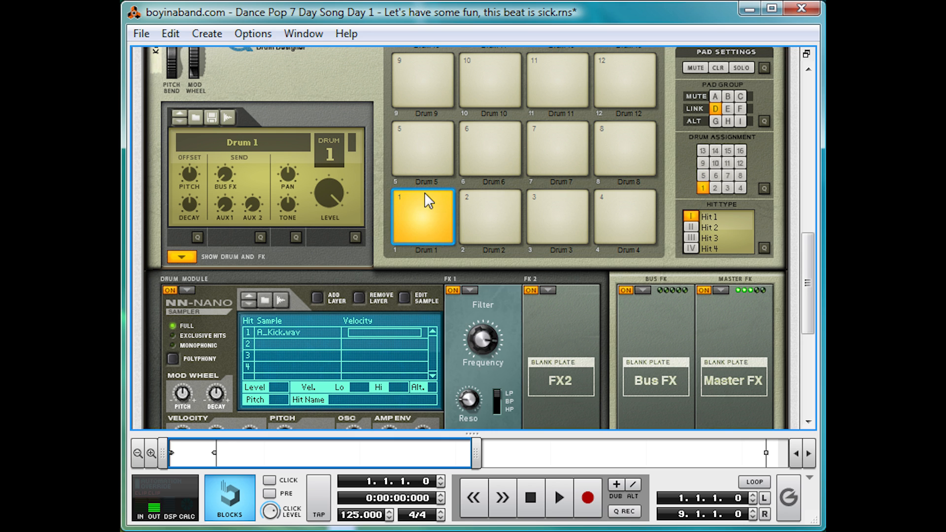
click(503, 125)
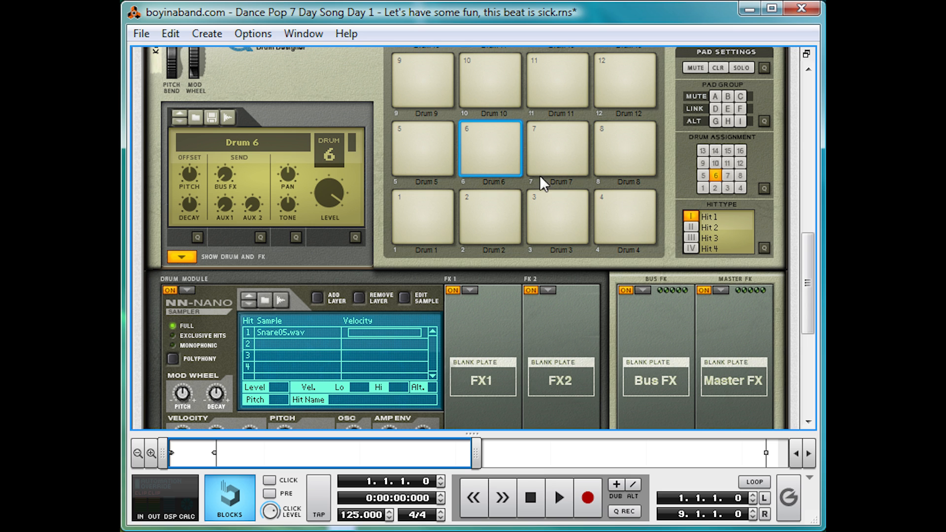
Compare the pad 1 kick with its FX 1 Filter bypassed and switched back on
click(433, 212)
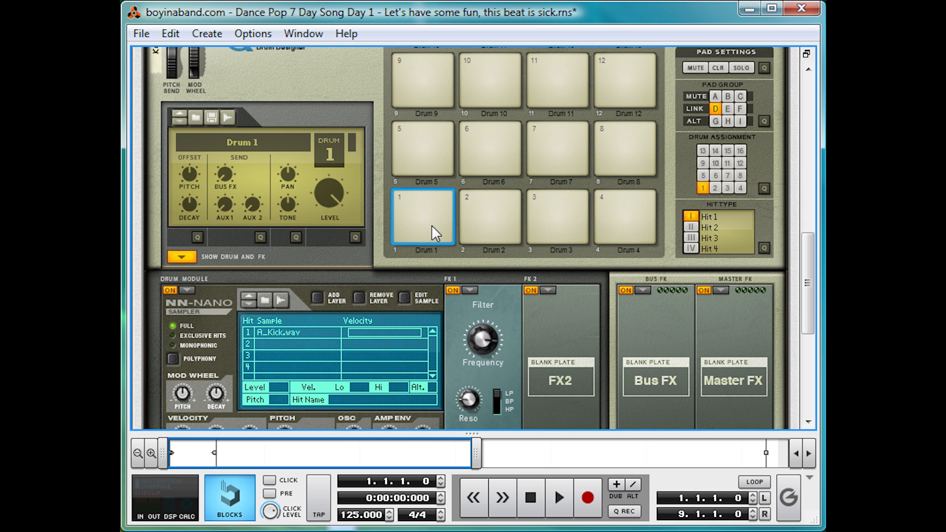
click(452, 290)
click(436, 196)
click(407, 148)
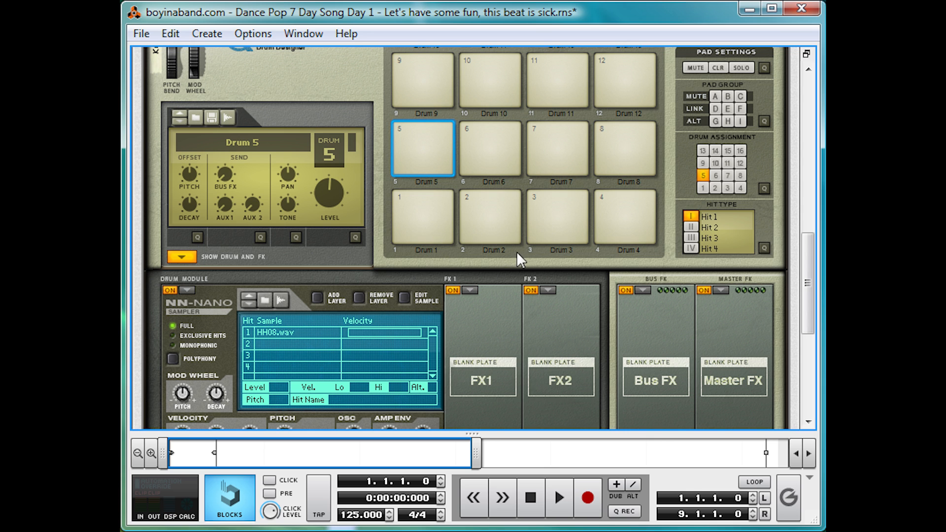
click(431, 213)
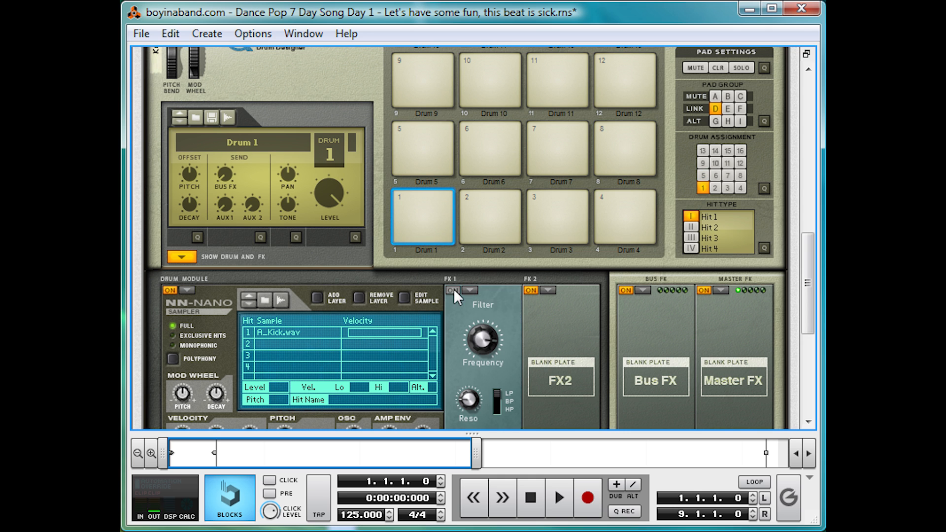
click(453, 290)
click(426, 206)
Audition the layered sounds on pads 6, 2 and 3, and look at pad 3's effects
scroll(464, 246, up, 3)
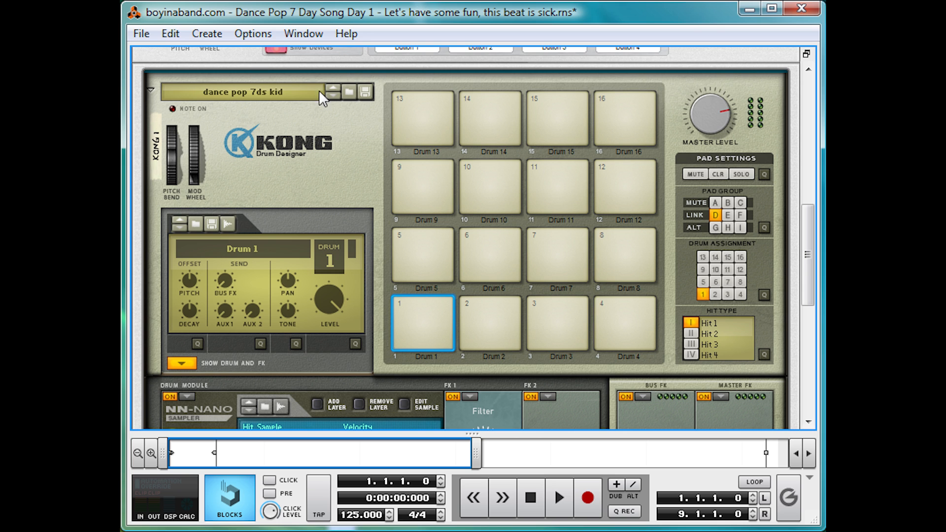
click(505, 248)
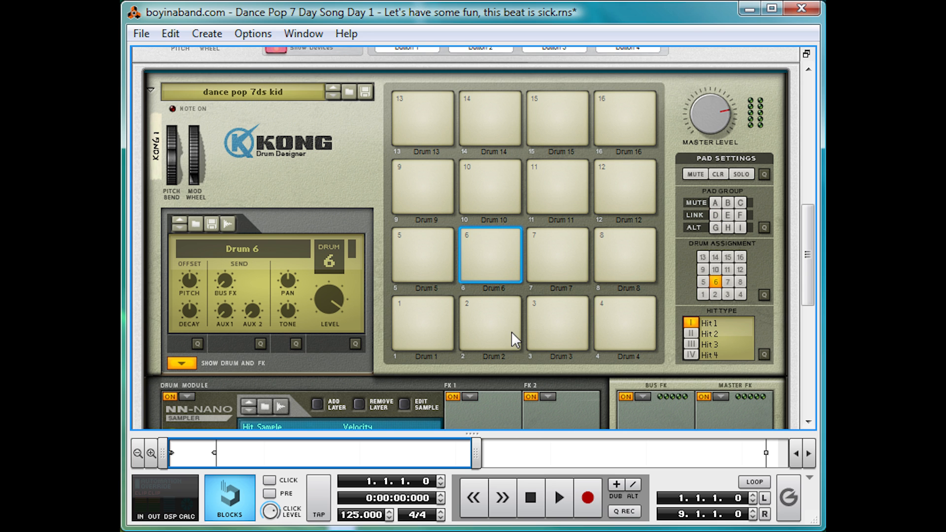
click(518, 315)
click(536, 315)
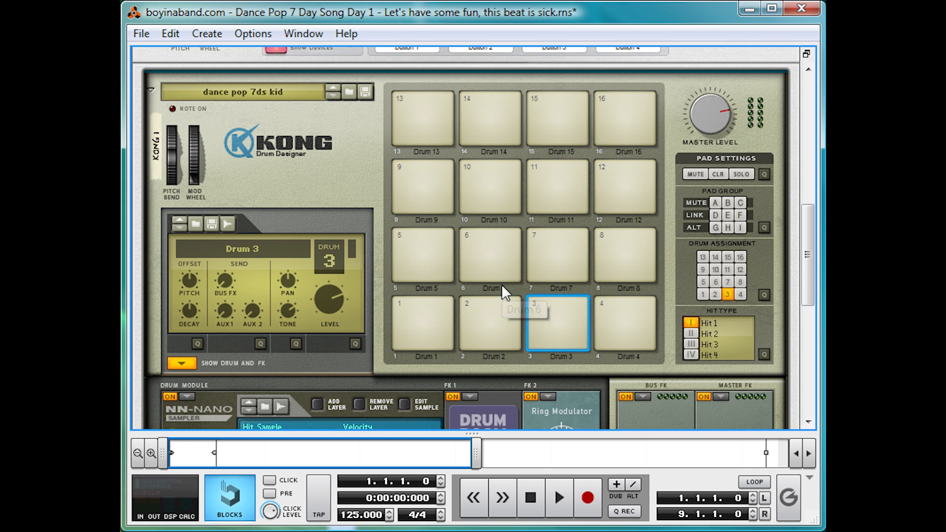
click(477, 241)
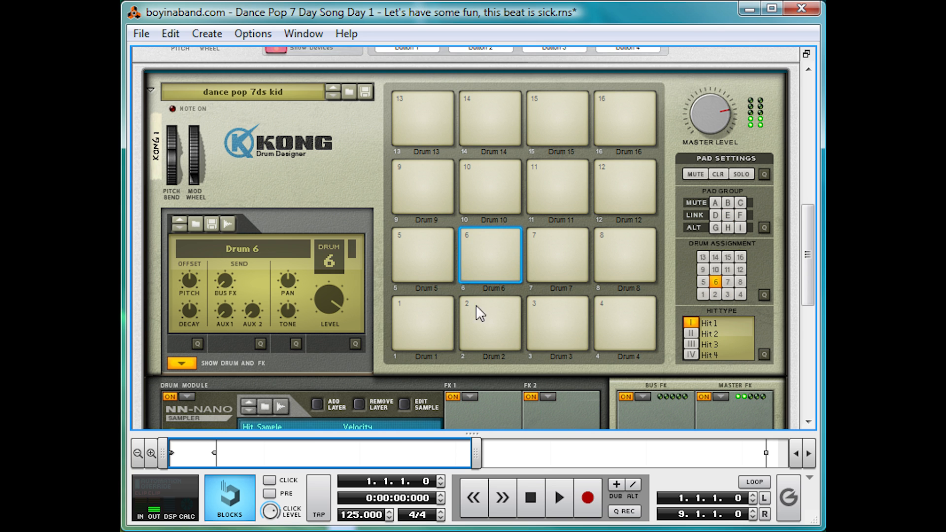
click(509, 311)
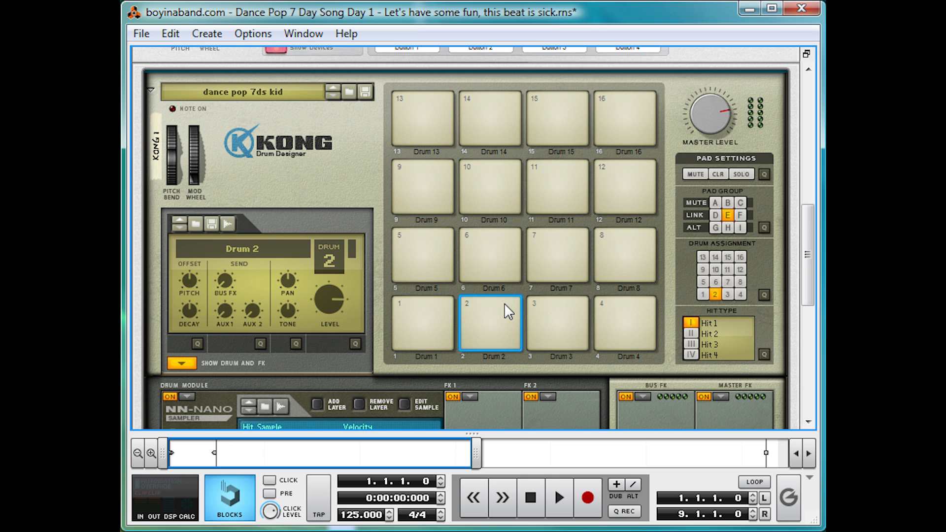
click(496, 250)
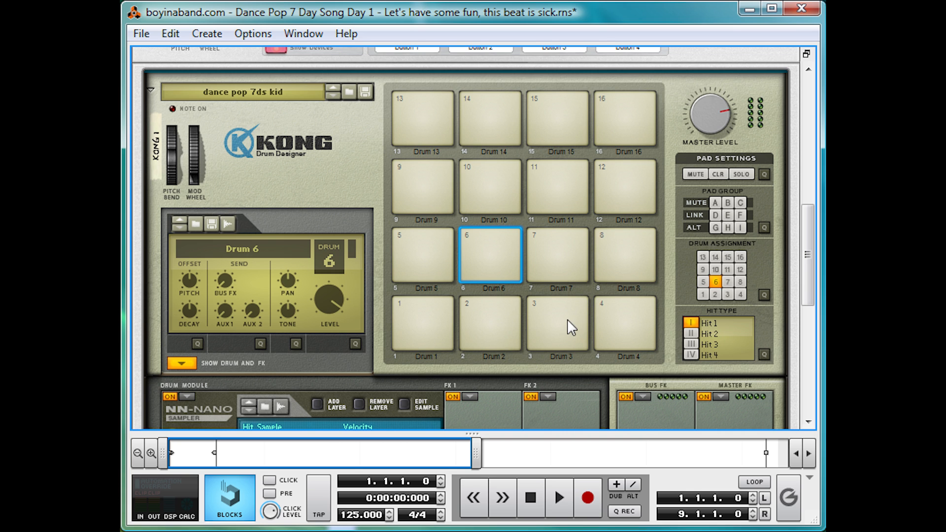
scroll(575, 313, down, 3)
click(561, 266)
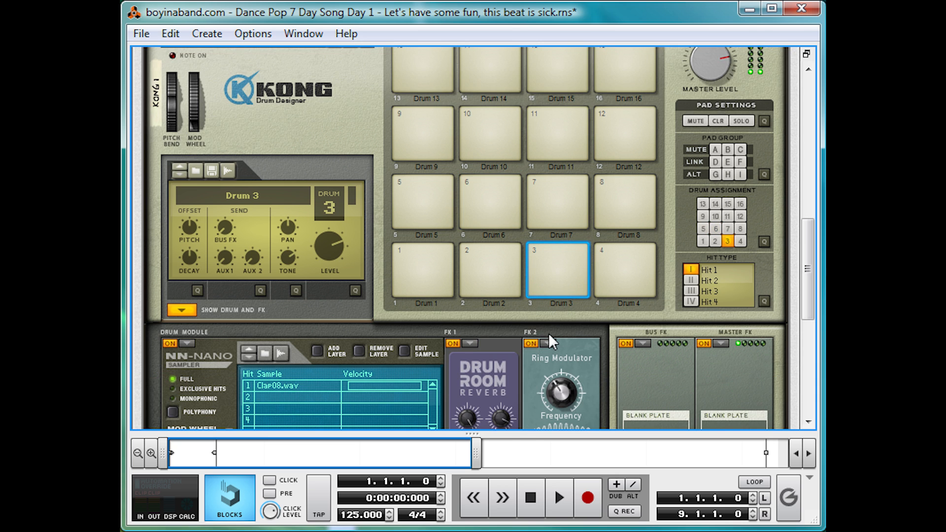
Compare the pad 3 clap with its FX 1 Drum Room Reverb bypassed and switched back on
click(451, 344)
click(575, 251)
click(567, 250)
click(458, 342)
click(567, 251)
scroll(570, 245, down, 3)
scroll(570, 249, down, 1)
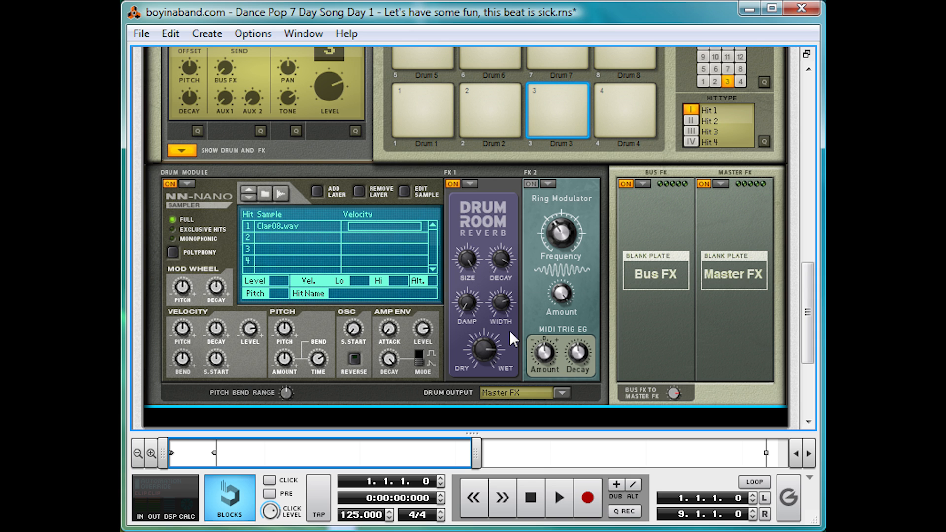
Set the width of pad 3's Drum Room Reverb to 87 and adjust its dry/wet balance while auditioning the clap
mouse_move(504, 303)
drag(504, 305, 511, 290)
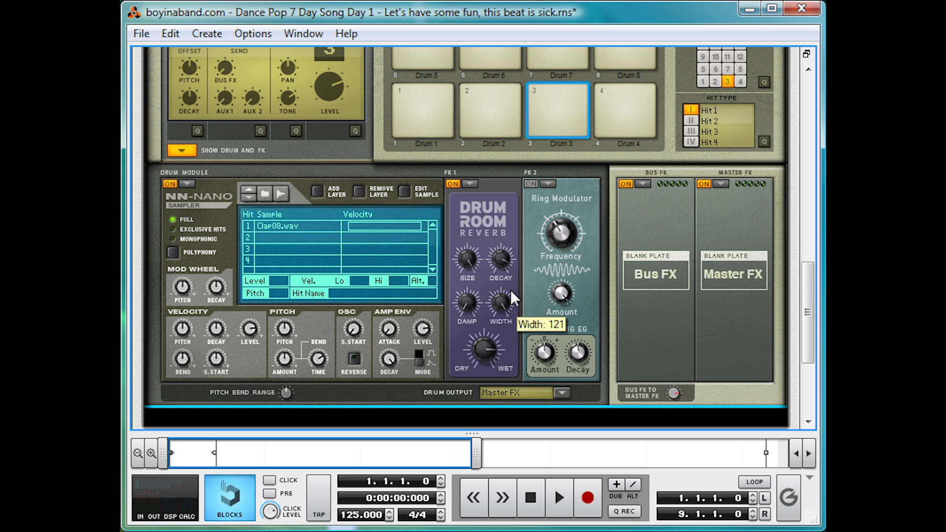
key(space)
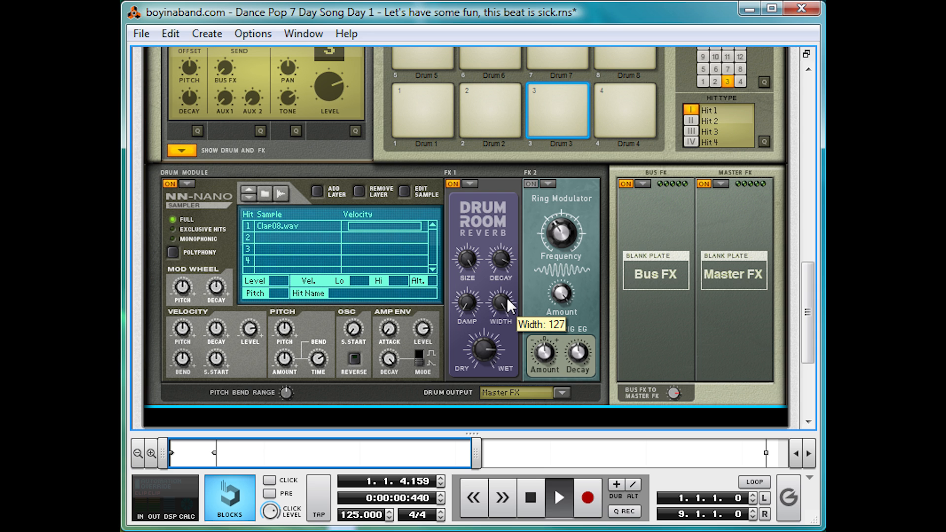
click(570, 93)
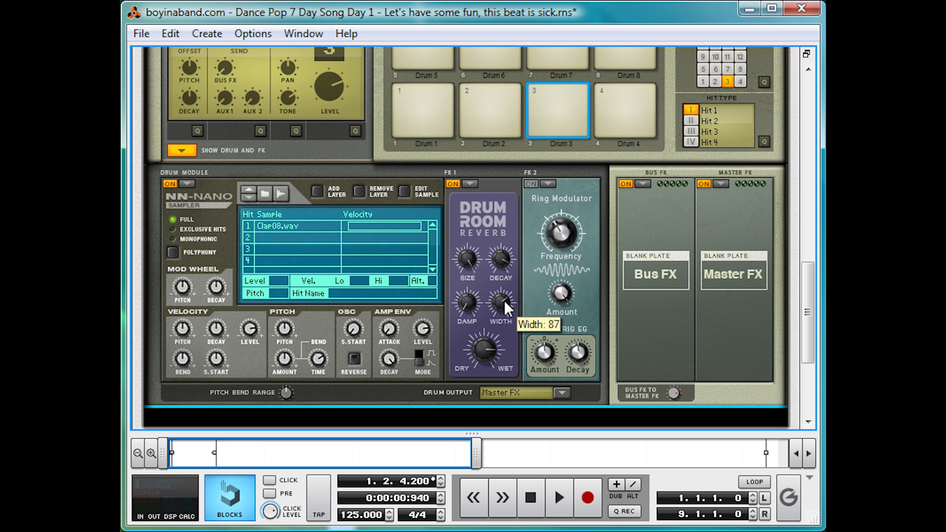
click(561, 108)
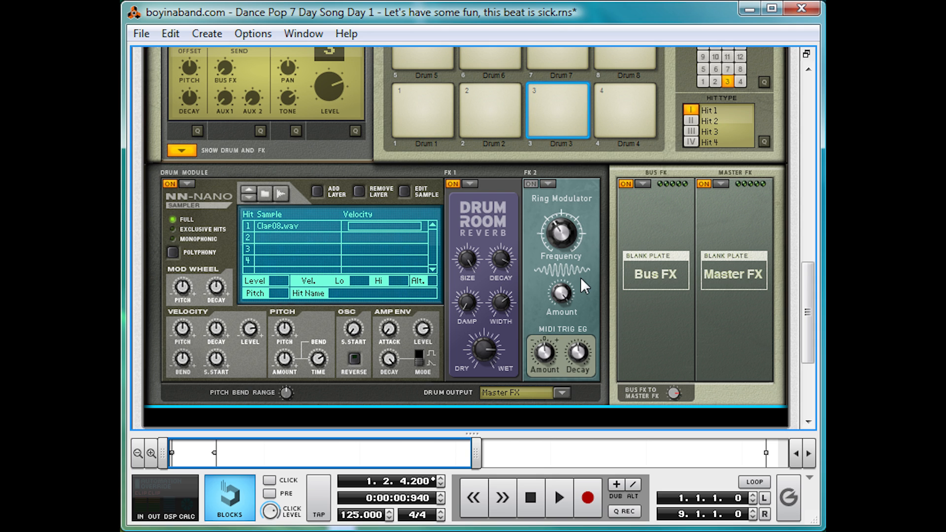
drag(478, 353, 473, 374)
click(562, 101)
Compare the pad 3 clap with both effects bypassed, with the Ring Modulator alone, and with the Drum Room Reverb switched back on
click(451, 183)
click(529, 184)
click(532, 183)
click(566, 87)
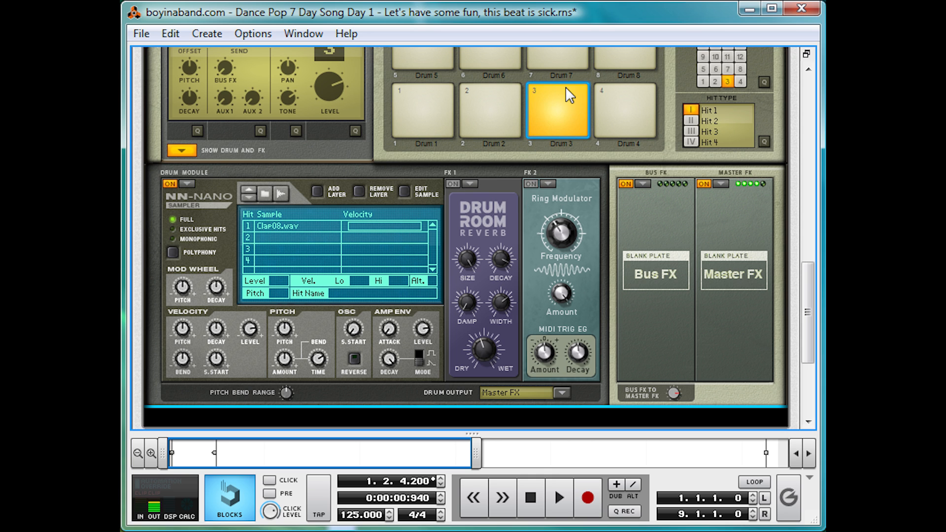
click(528, 183)
click(569, 93)
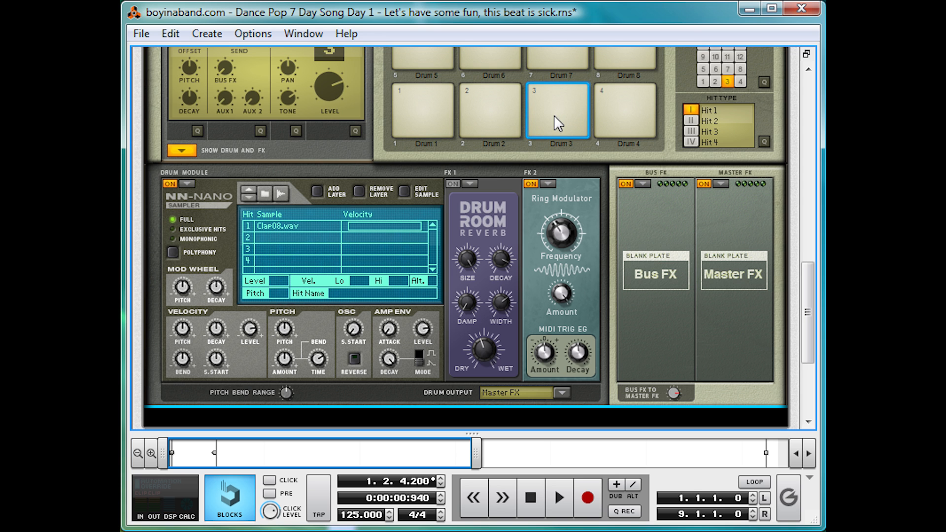
click(452, 183)
click(570, 85)
Audition Kong pads 1, 5, 2 and 3 in turn
scroll(490, 229, up, 3)
click(422, 212)
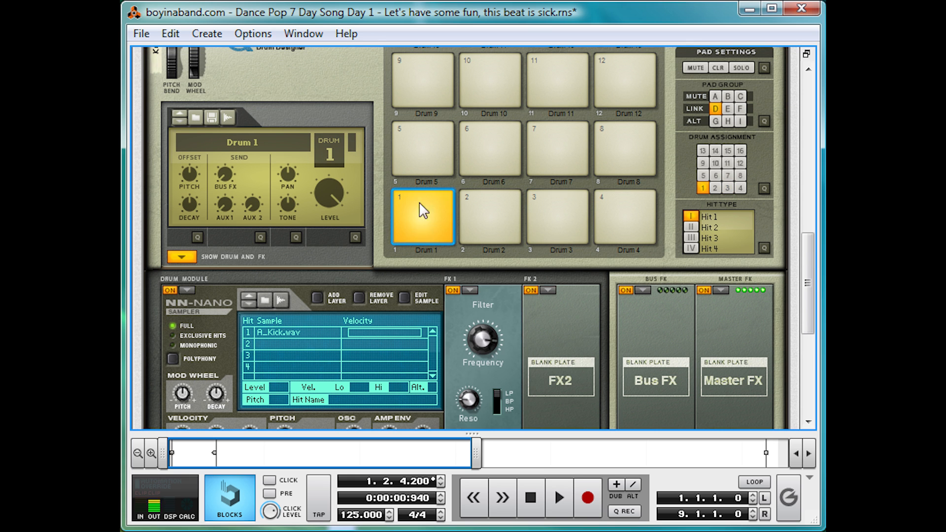
scroll(329, 212, up, 1)
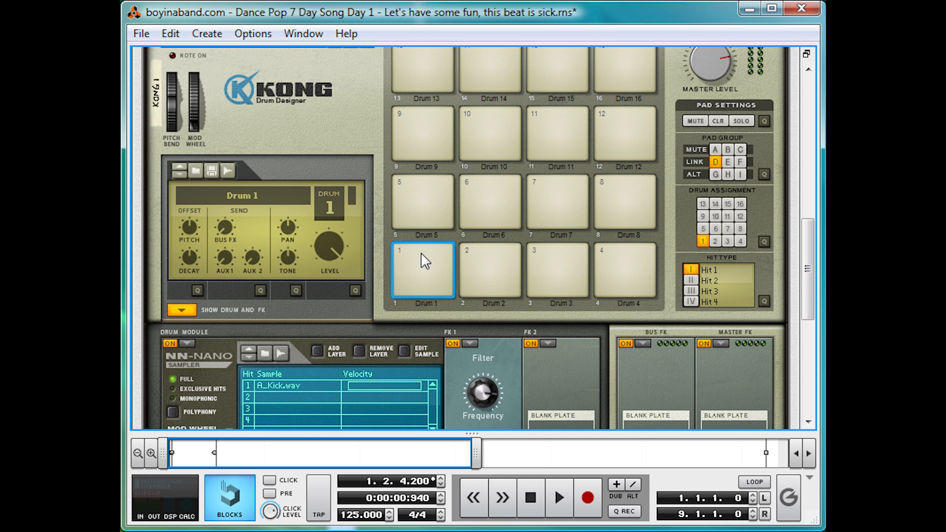
click(430, 187)
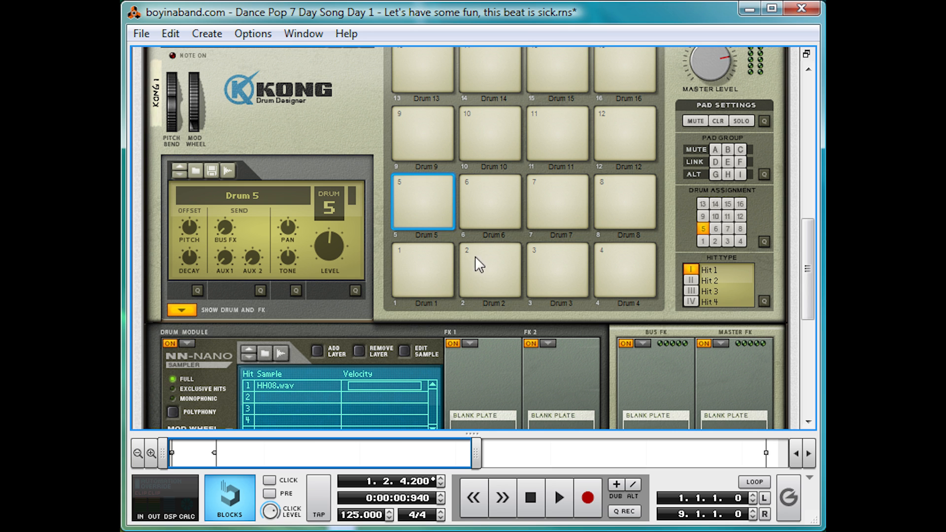
click(490, 258)
click(581, 250)
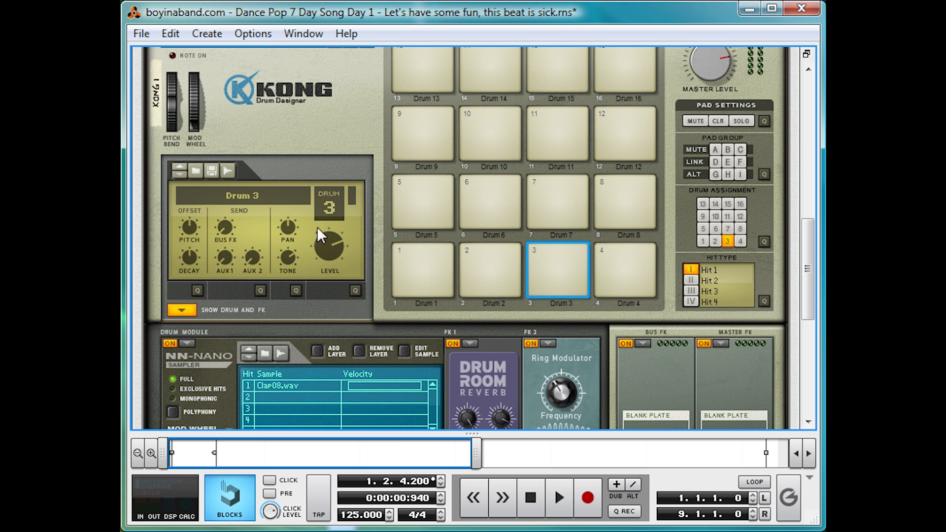
Compare the clap layers on pads 2 and 3 with the pad 6 snare and pad 1 kick
click(495, 252)
click(573, 252)
click(563, 247)
click(555, 253)
click(494, 195)
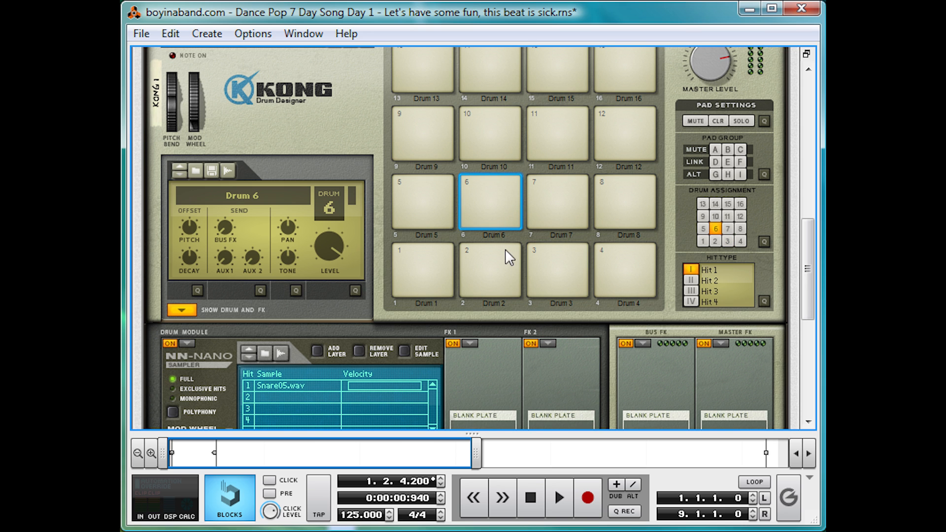
click(447, 256)
click(499, 191)
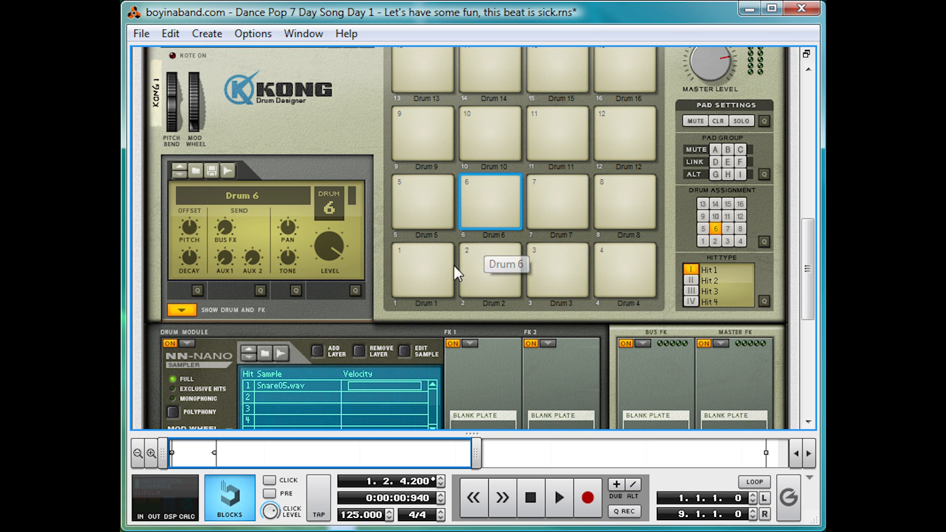
Check pad 1's link group, assign pad 5 to link group D and reselect pad 1
click(436, 258)
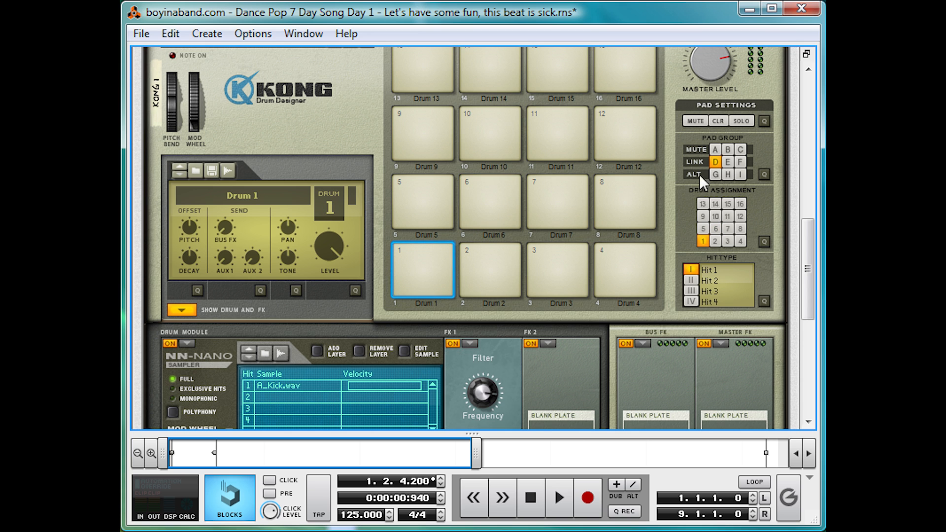
click(418, 195)
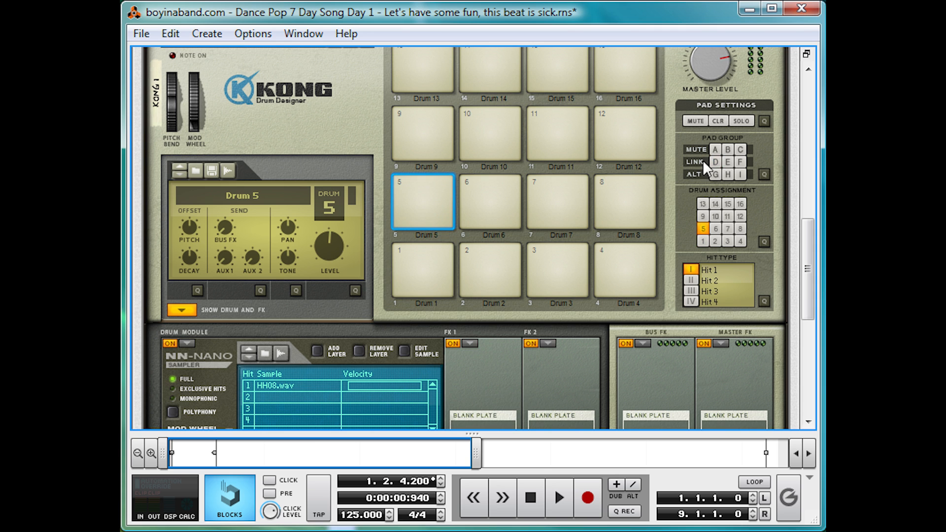
click(717, 161)
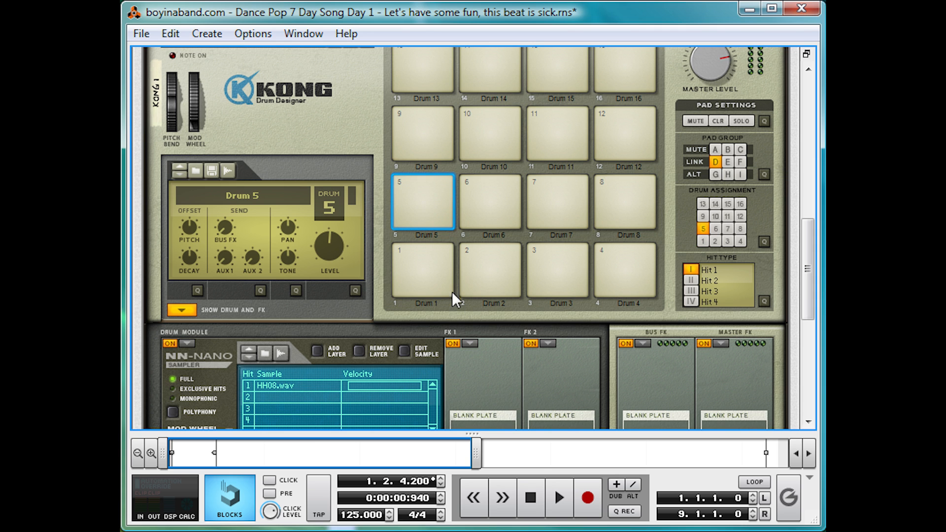
click(419, 261)
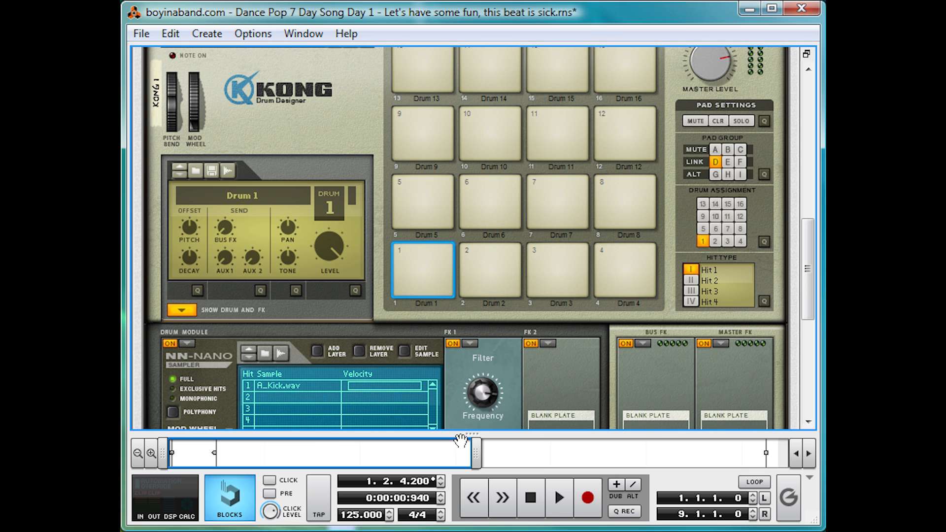
Show the sequencer full height in Block view and rename Block 1 as Chorus
drag(472, 434, 458, 29)
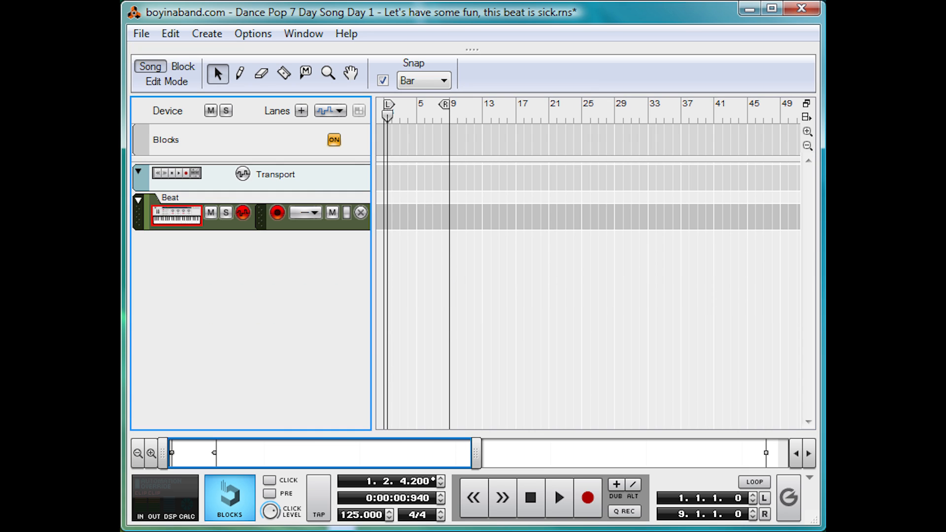
click(183, 68)
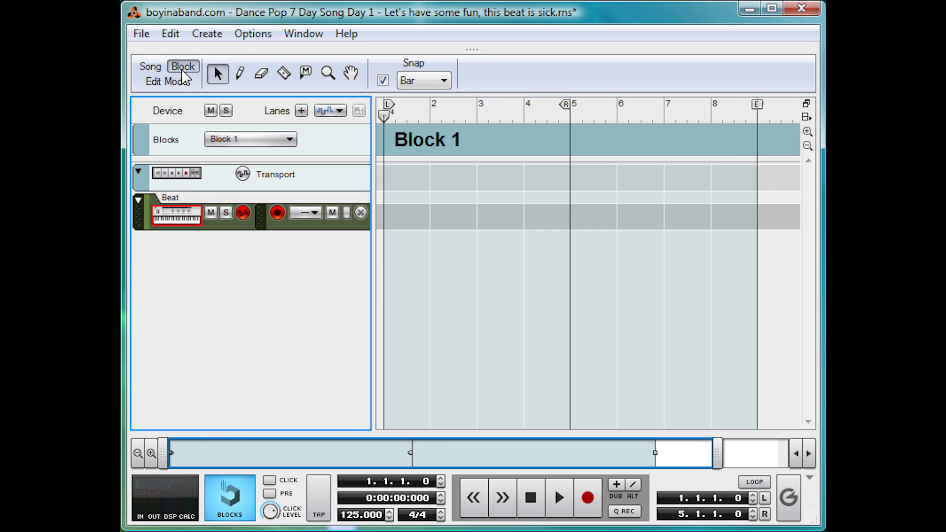
double_click(421, 140)
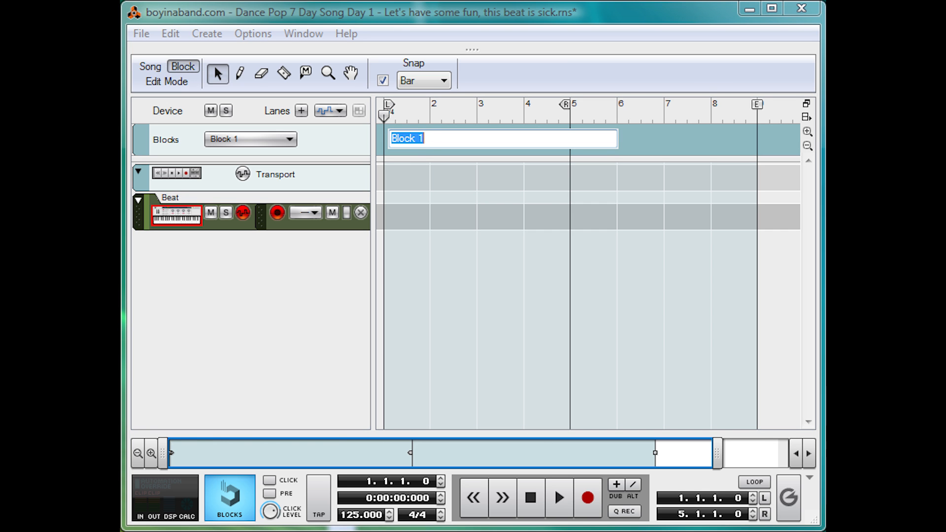
text(Chorus)
key(Return)
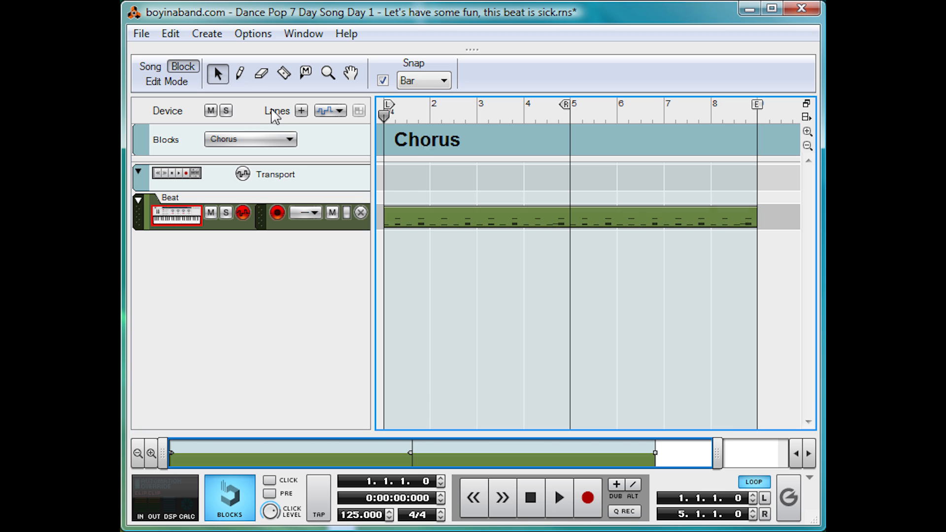
Play the Chorus block's beat and open its first clip for note editing, showing bars 1 to 4
key(space)
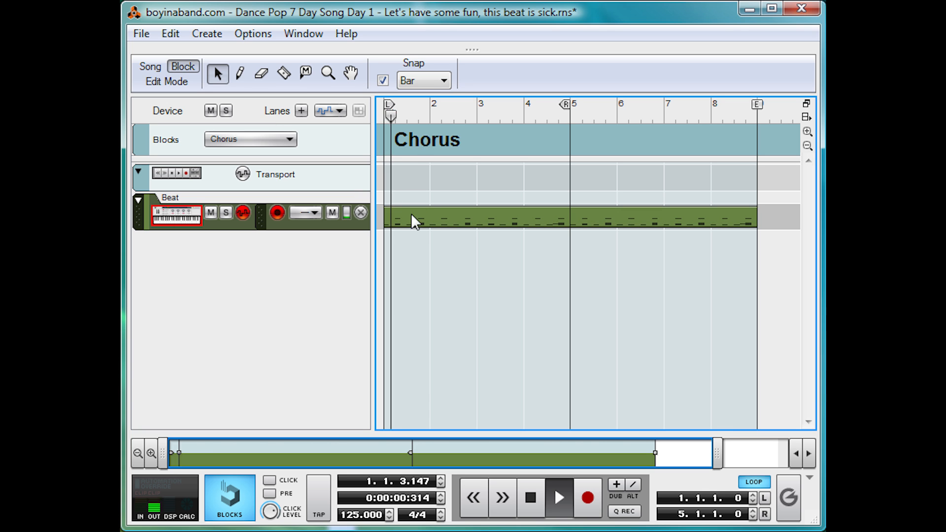
double_click(430, 218)
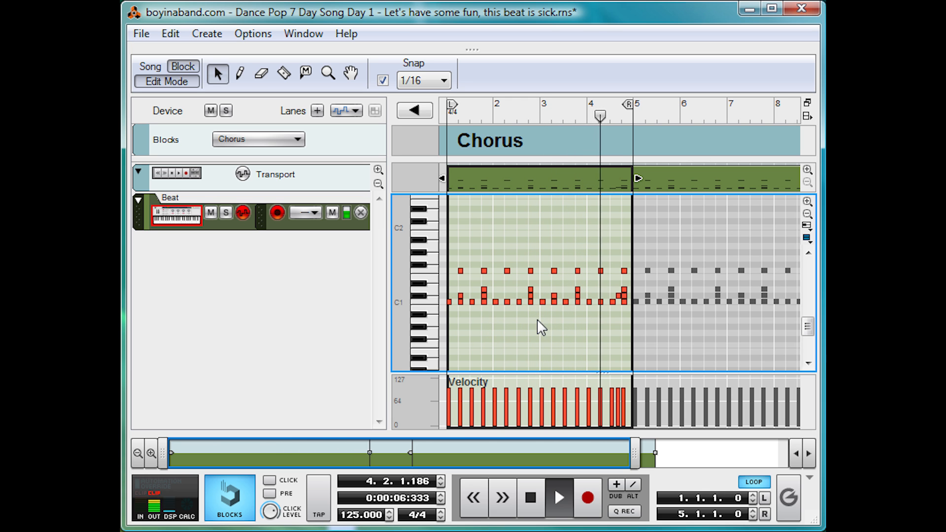
drag(644, 464, 457, 464)
key(space)
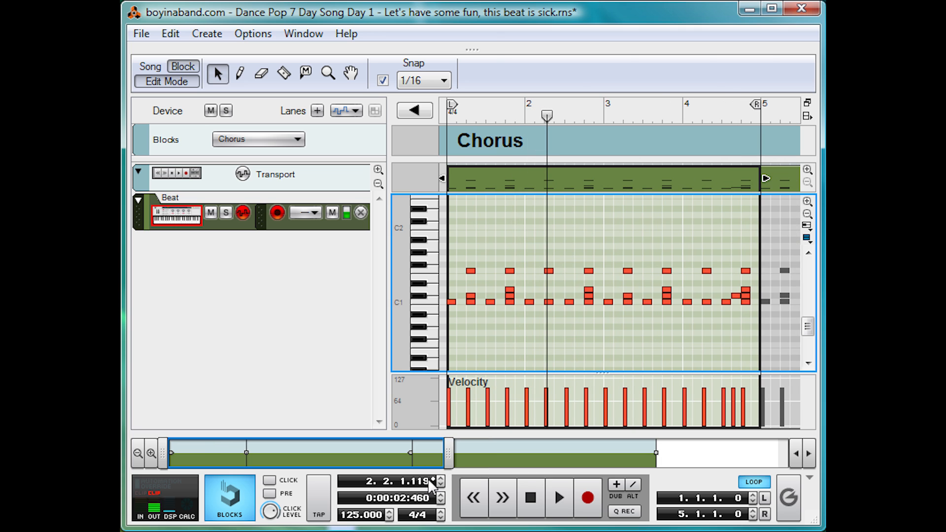
Examine the F1, C#1 and D1 drum notes in bar 1 and place the playhead at its fourth beat
click(472, 271)
click(510, 271)
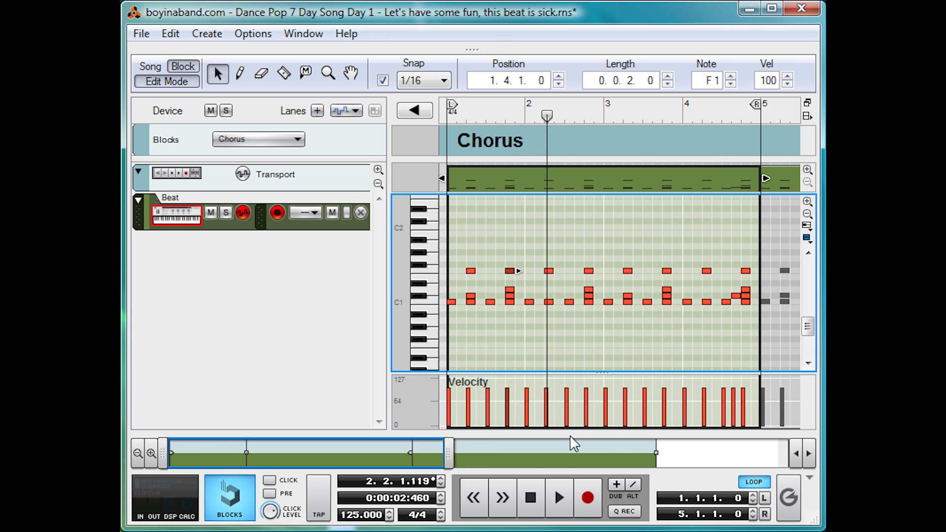
click(471, 296)
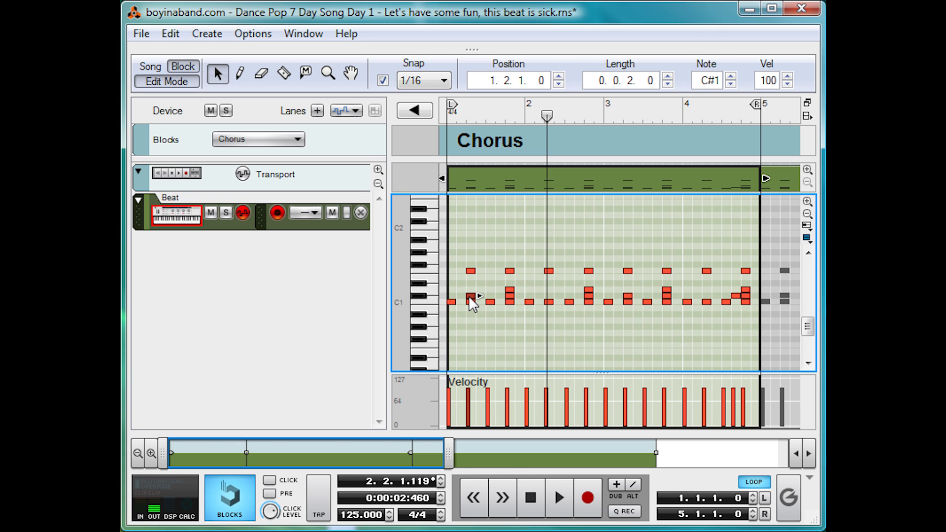
click(547, 292)
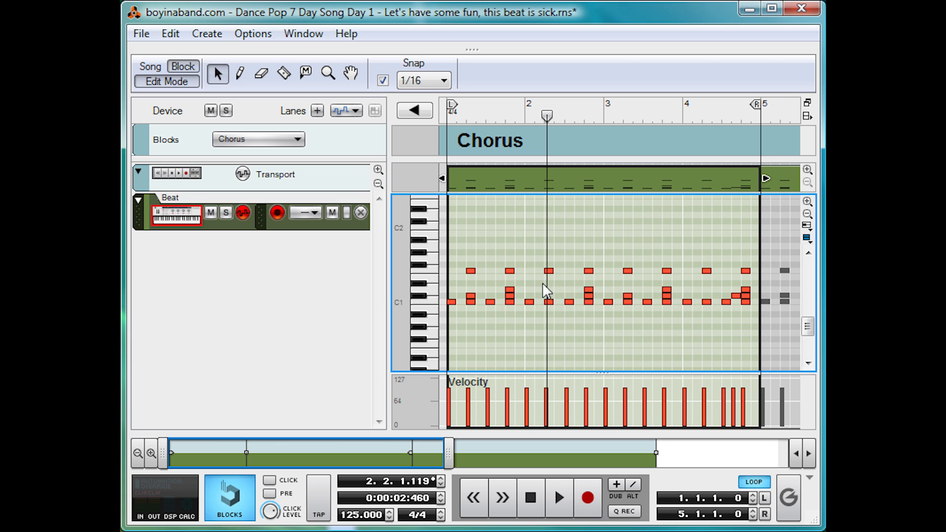
click(510, 291)
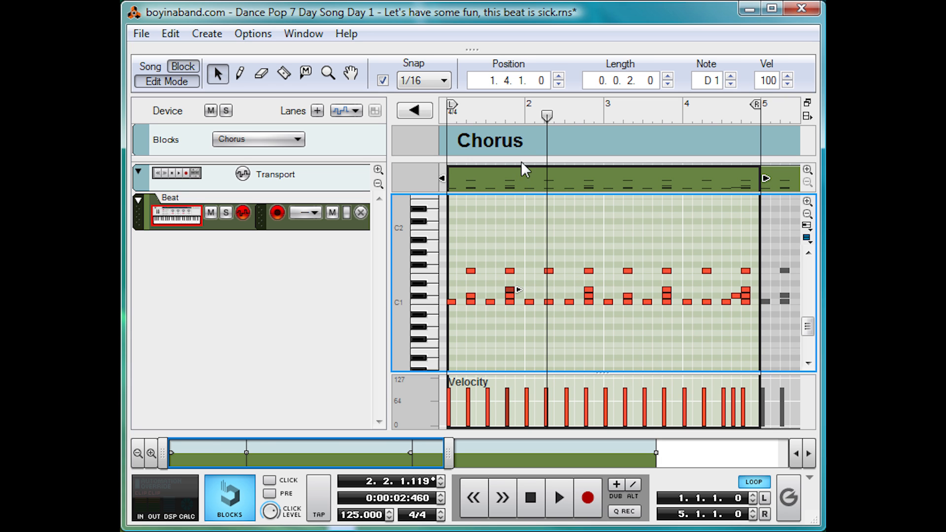
click(506, 120)
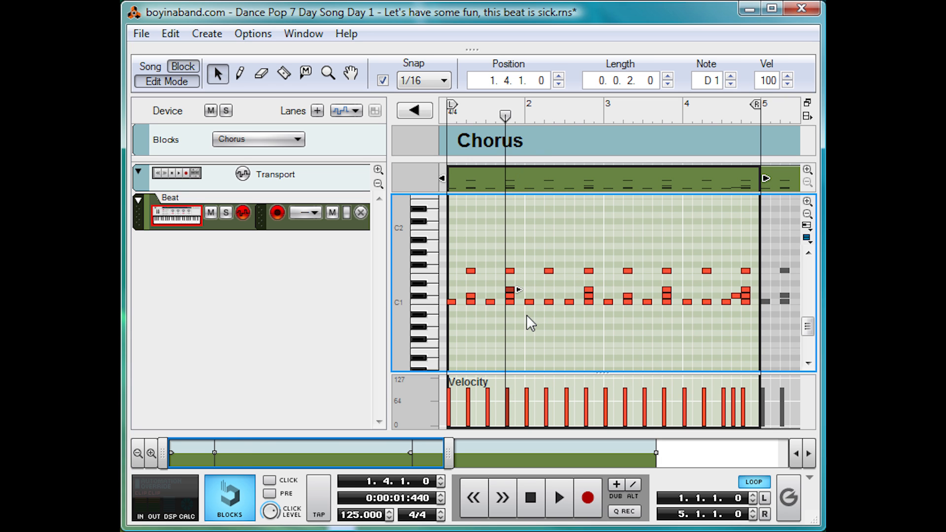
Play the end of the beat from the start of bar 4, stop, and deselect the note
click(687, 111)
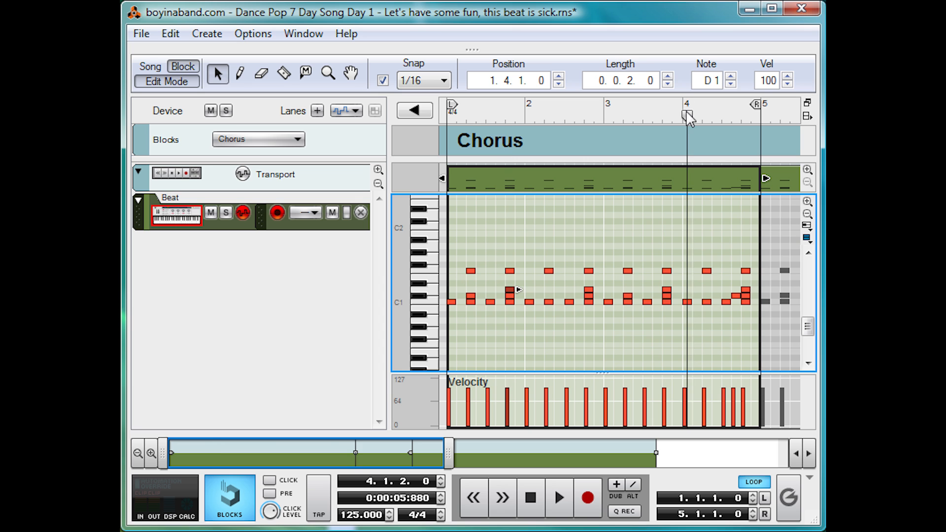
click(683, 114)
key(space)
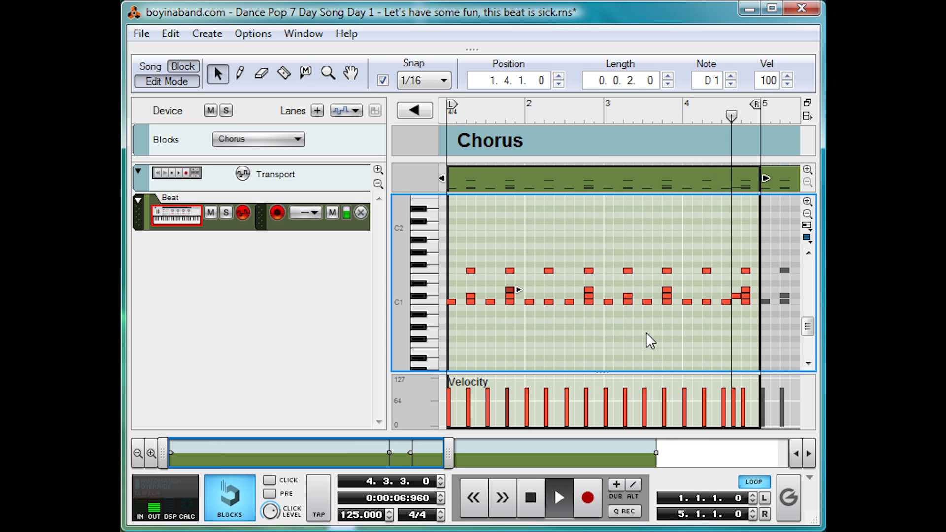
key(space)
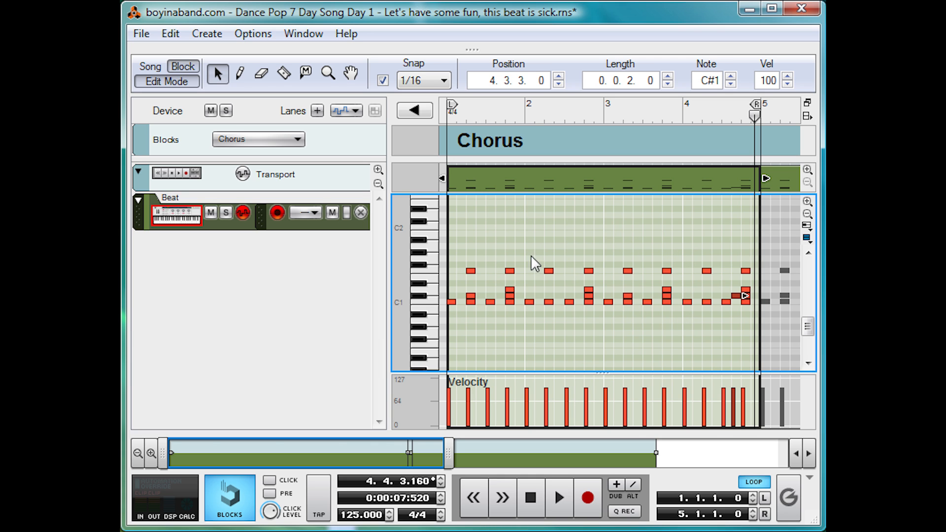
click(571, 270)
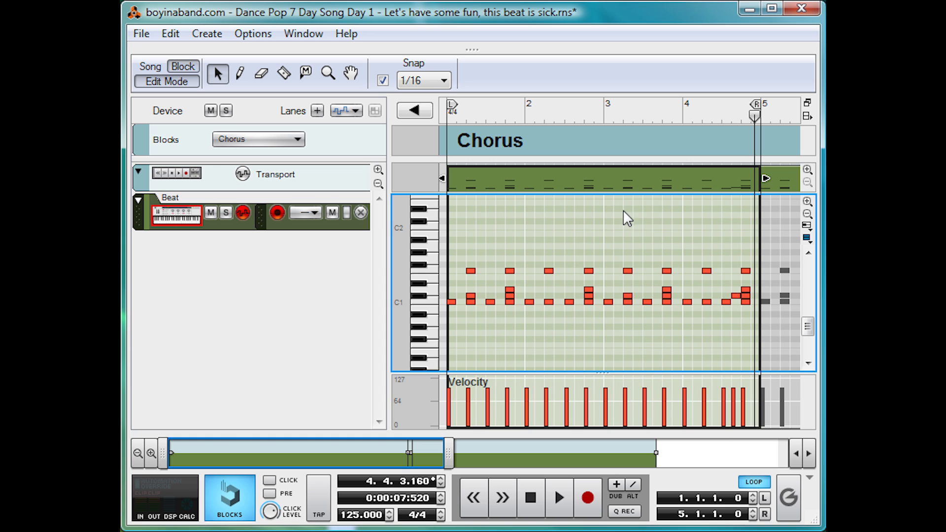
Compare the Song view with the Chorus block and bring the Kong rack back into view
click(151, 66)
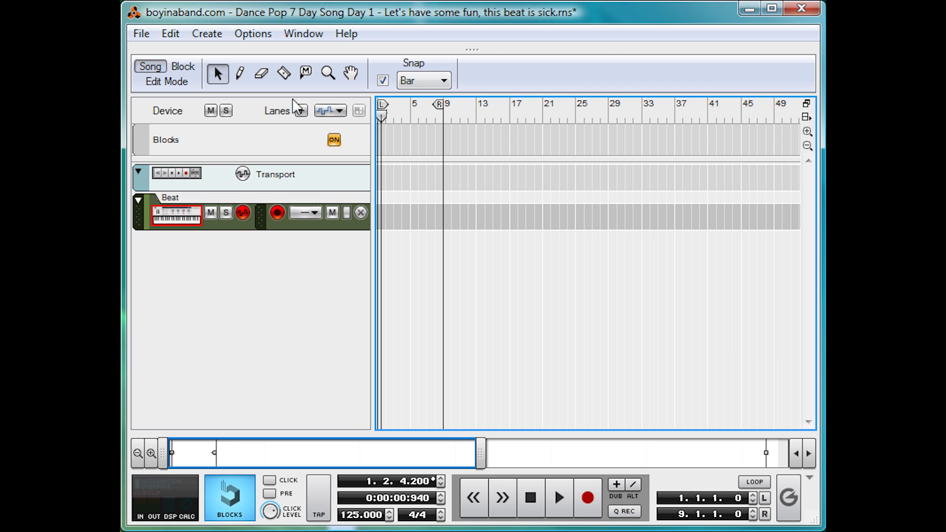
click(184, 67)
drag(514, 118, 188, 118)
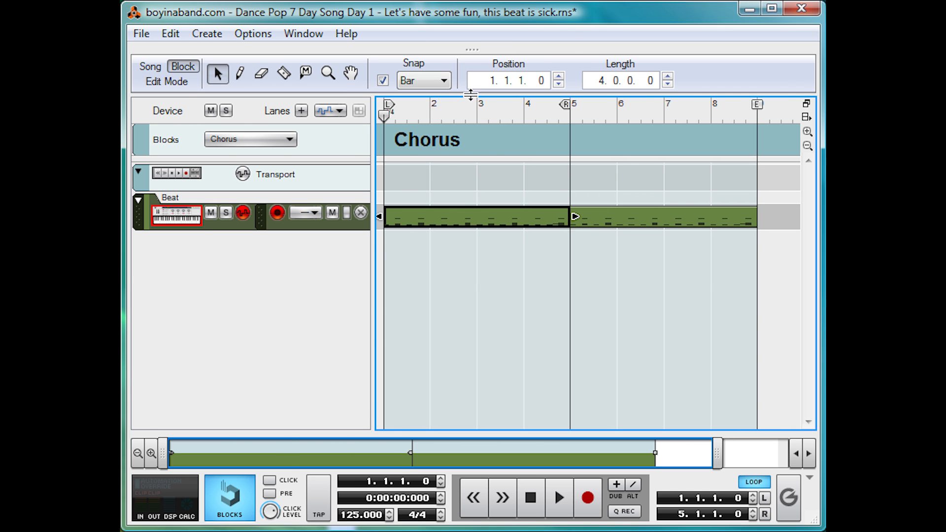
drag(471, 95, 542, 518)
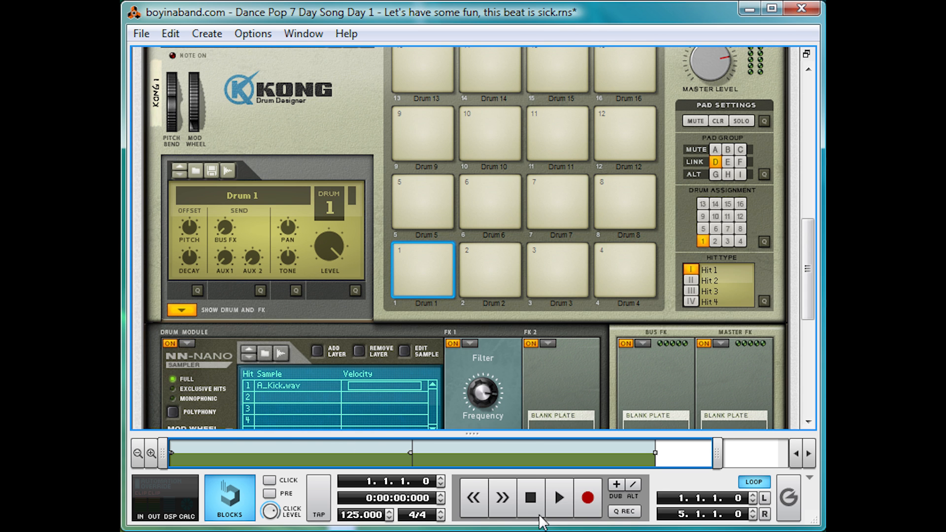
Collapse Kong's drum and FX section and add a Scream 4 distortion unit directly after the Kong
click(182, 310)
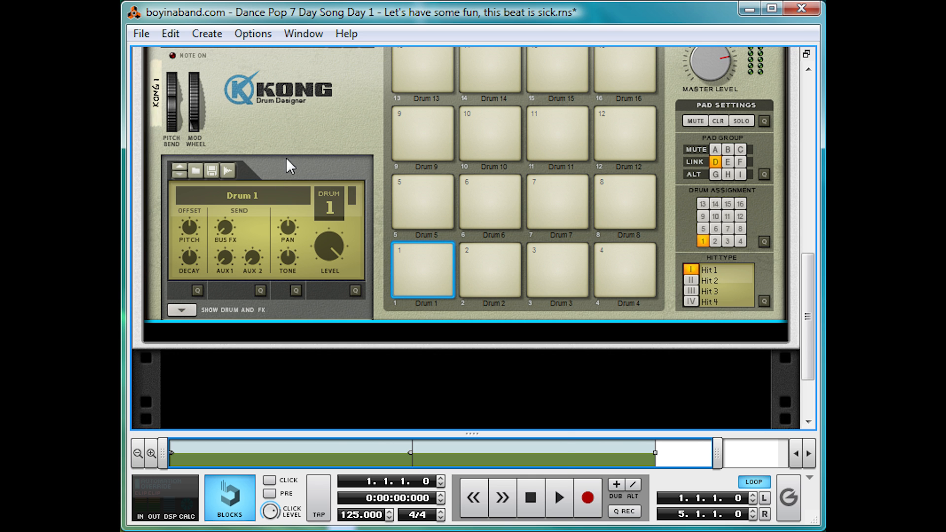
right_click(306, 112)
mouse_move(495, 280)
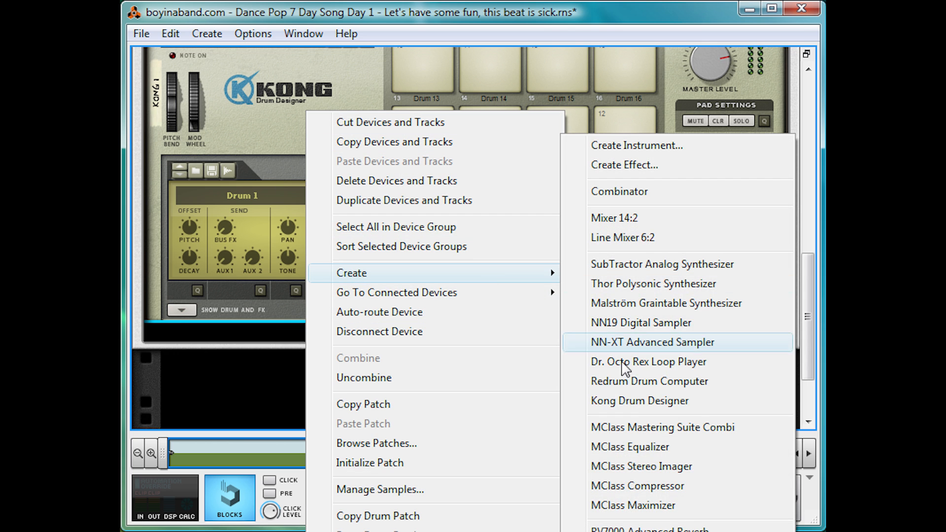
click(627, 531)
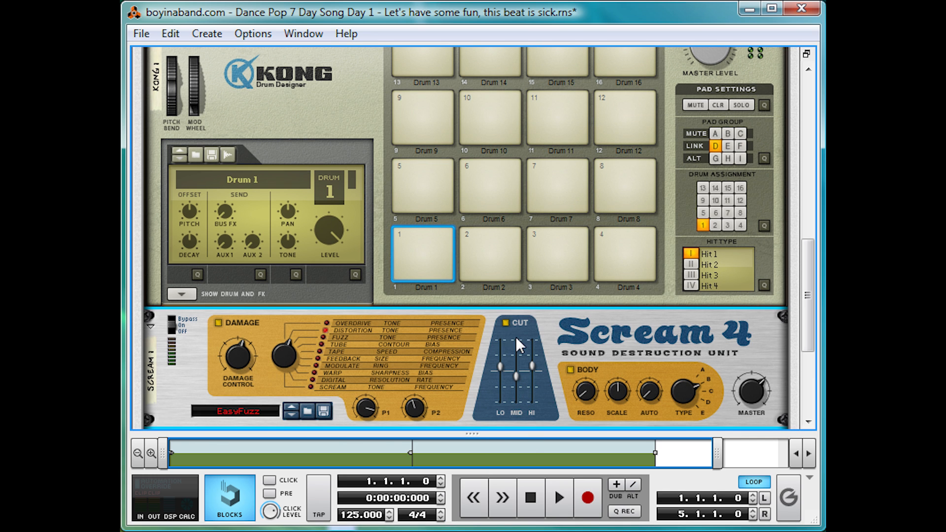
Turn off Scream 4's Cut and Body sections, select Tape damage, lower the damage amount and set Parameter 2 to 46 during playback
click(506, 323)
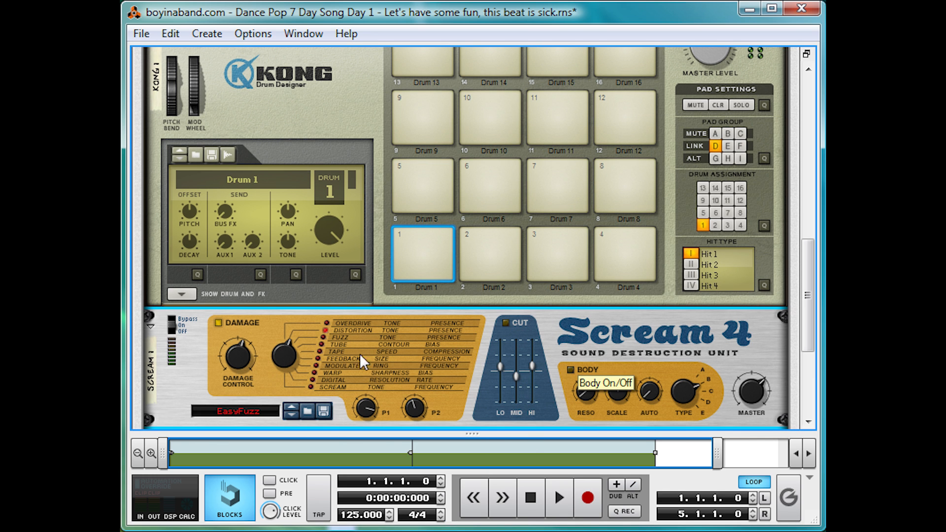
drag(280, 356, 282, 345)
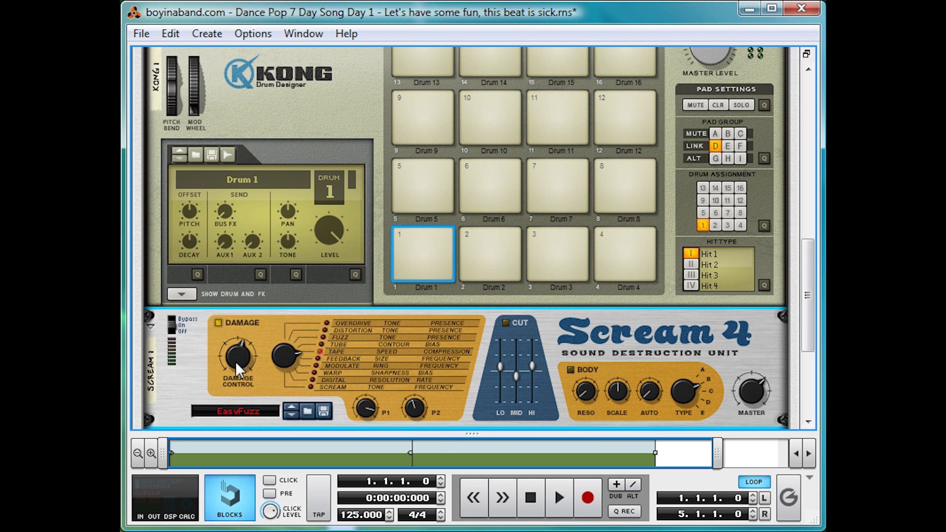
key(space)
drag(241, 354, 233, 378)
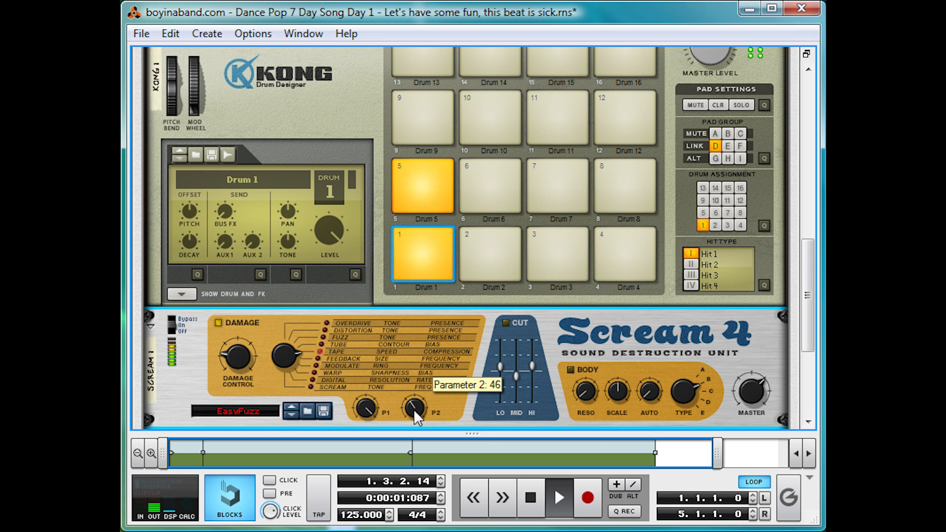
Play the beat and compare its sound with Scream 4 bypassed and switched on
click(182, 311)
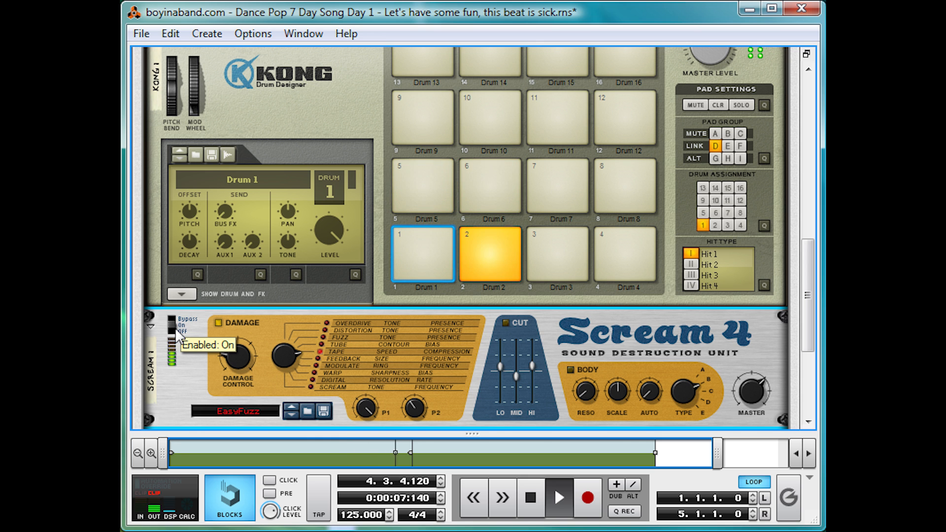
key(space)
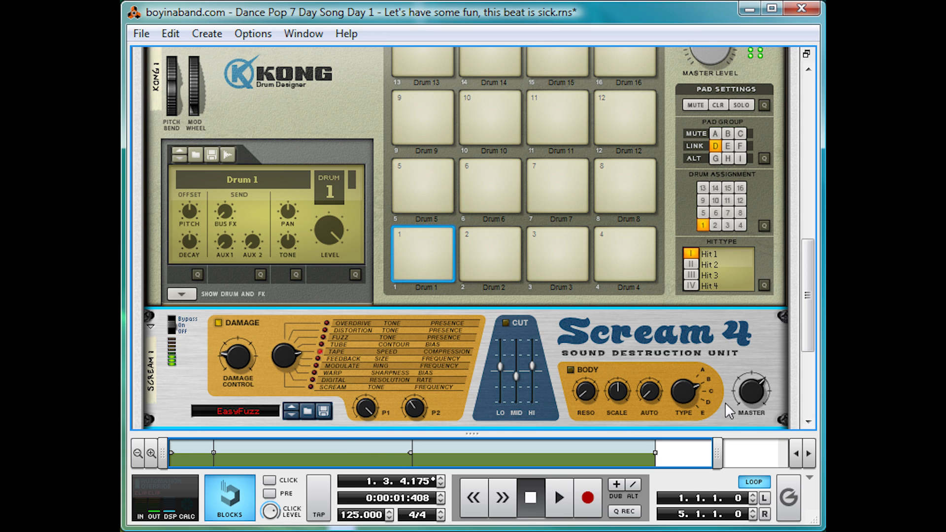
mouse_move(749, 409)
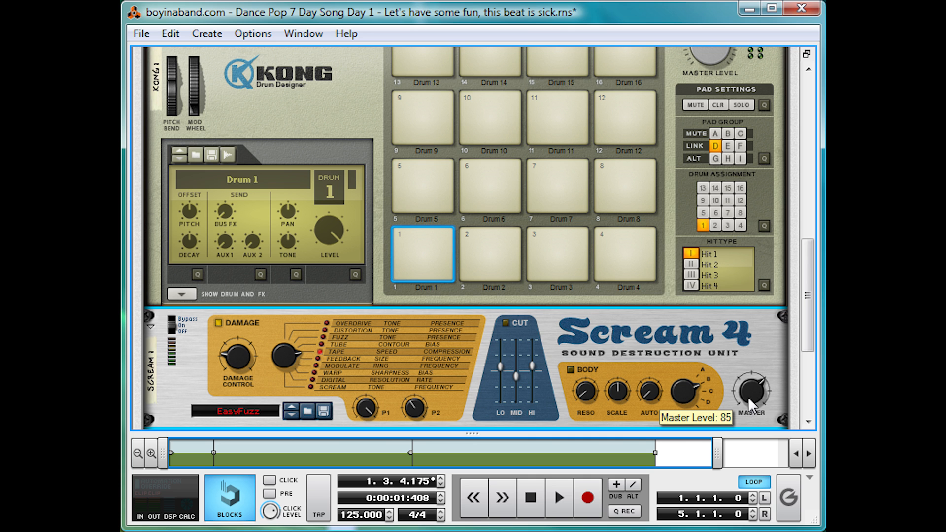
key(space)
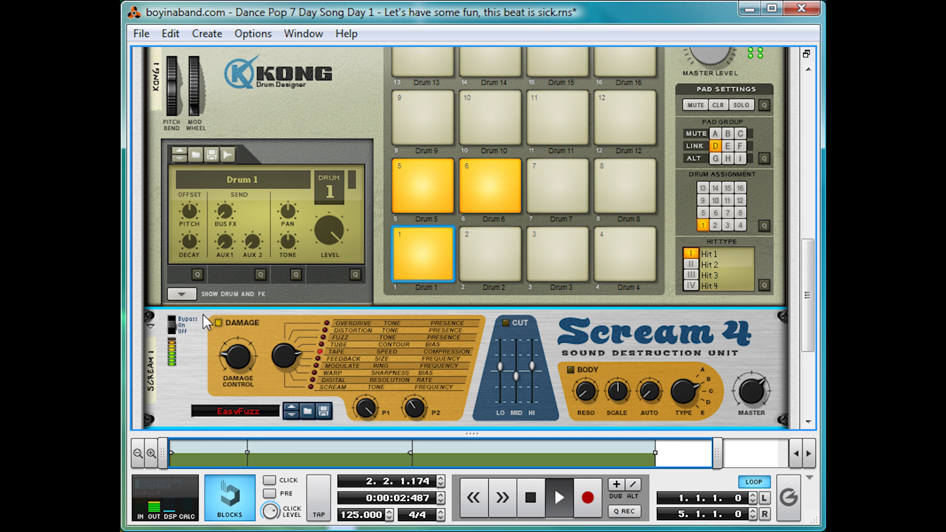
click(169, 319)
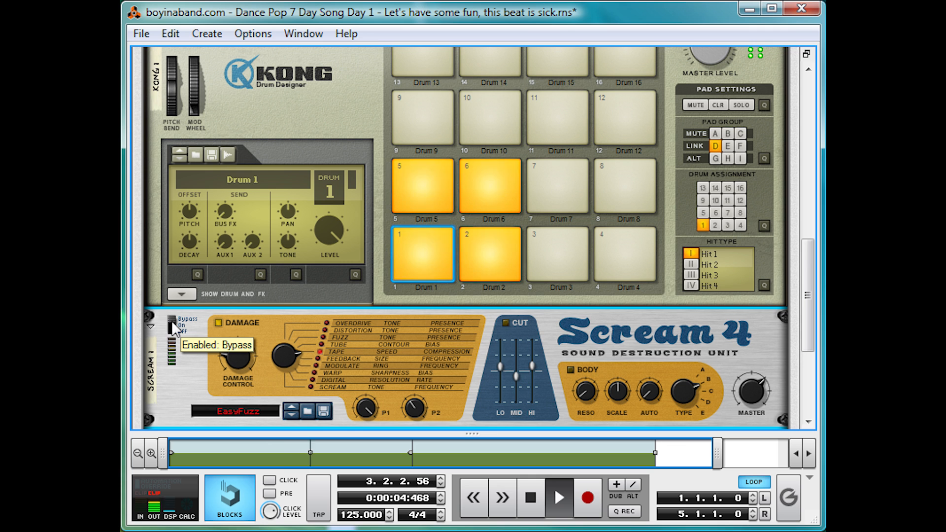
click(171, 323)
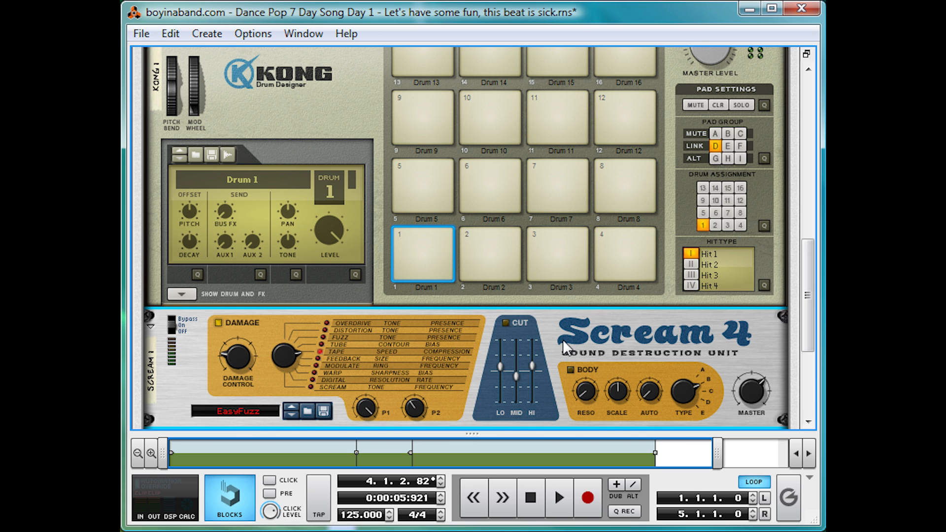
Add an MClass Maximizer after Scream 4 and disable its limiter
scroll(456, 305, down, 1)
right_click(203, 312)
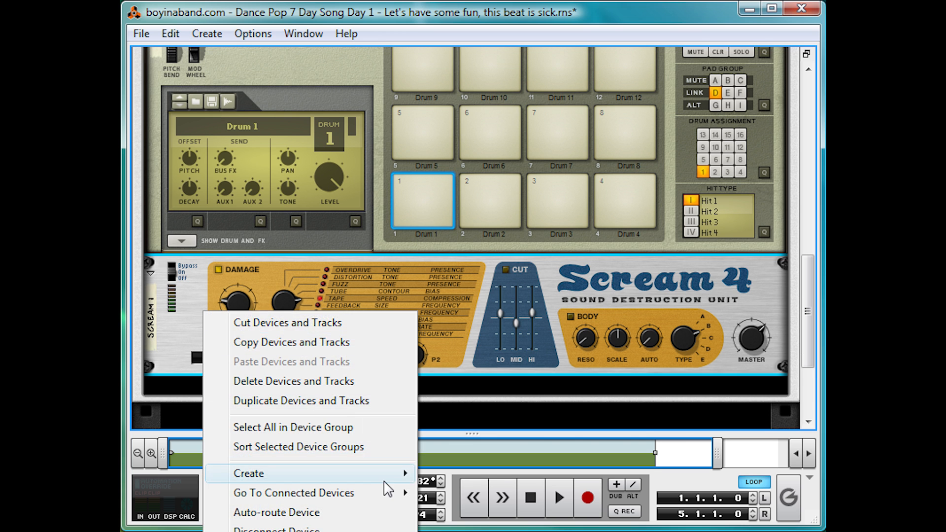
mouse_move(388, 486)
click(520, 510)
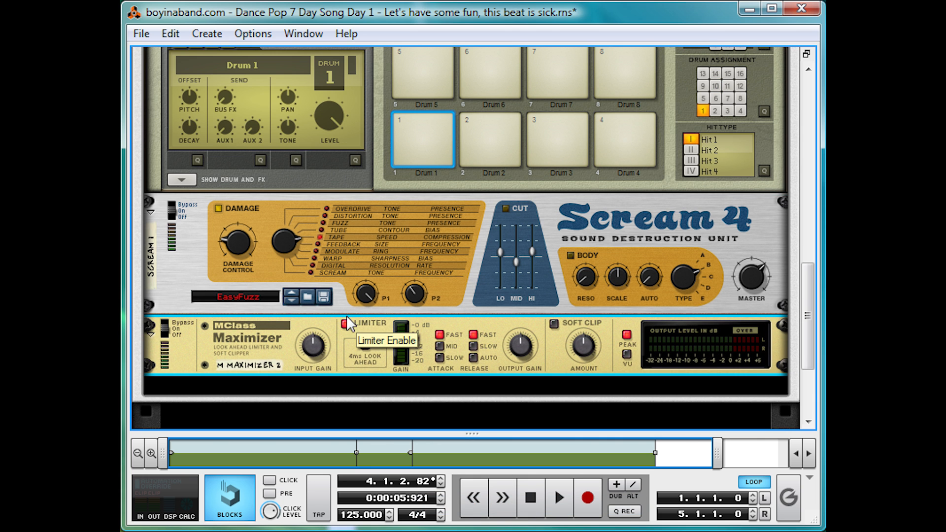
click(347, 323)
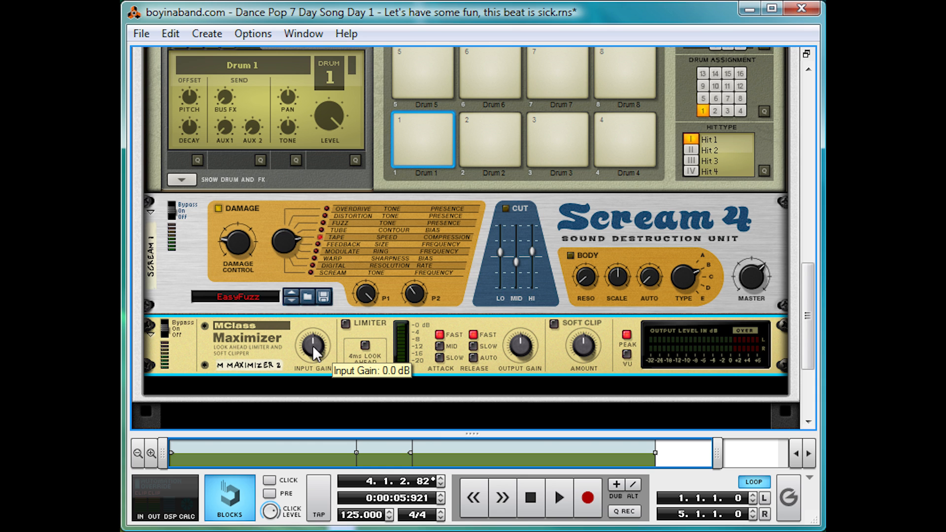
During playback, enable the Maximizer's Soft Clip at full amount and set its input gain to about 10.3 dB
key(space)
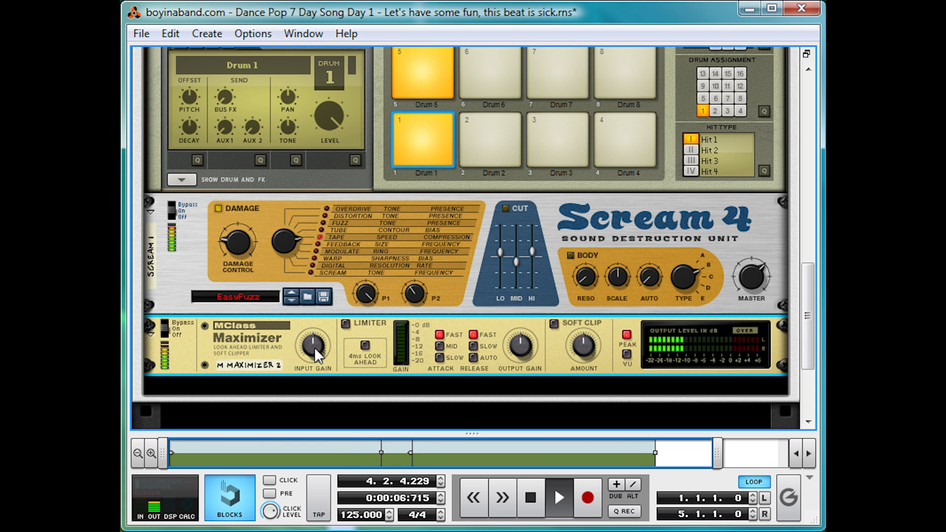
drag(314, 347, 330, 320)
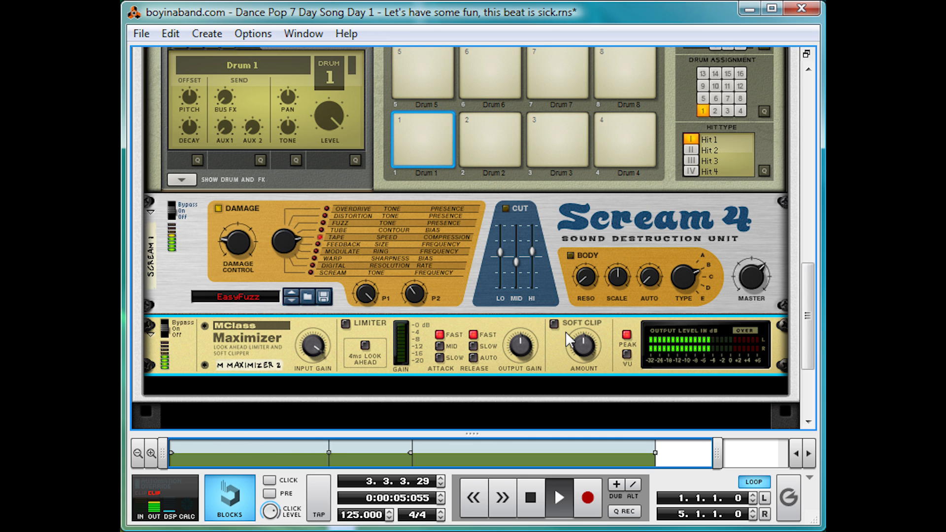
click(554, 323)
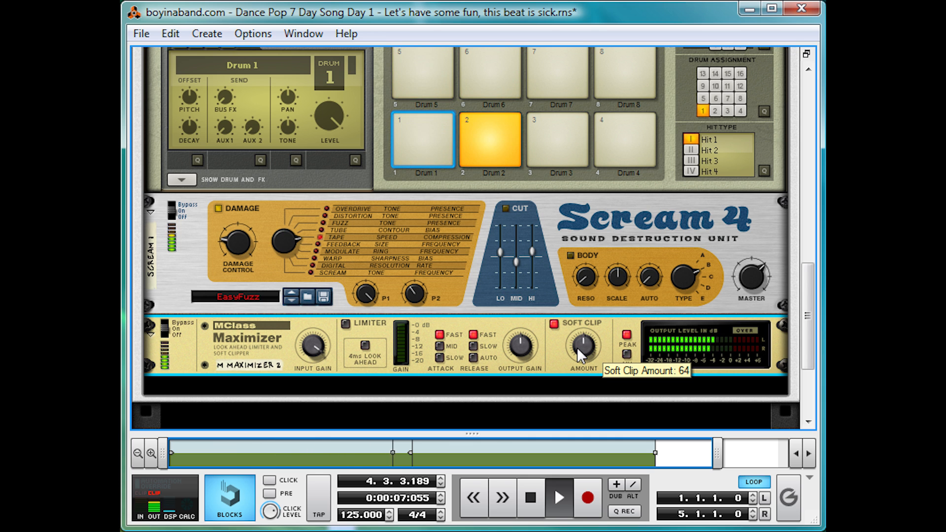
drag(577, 347, 581, 179)
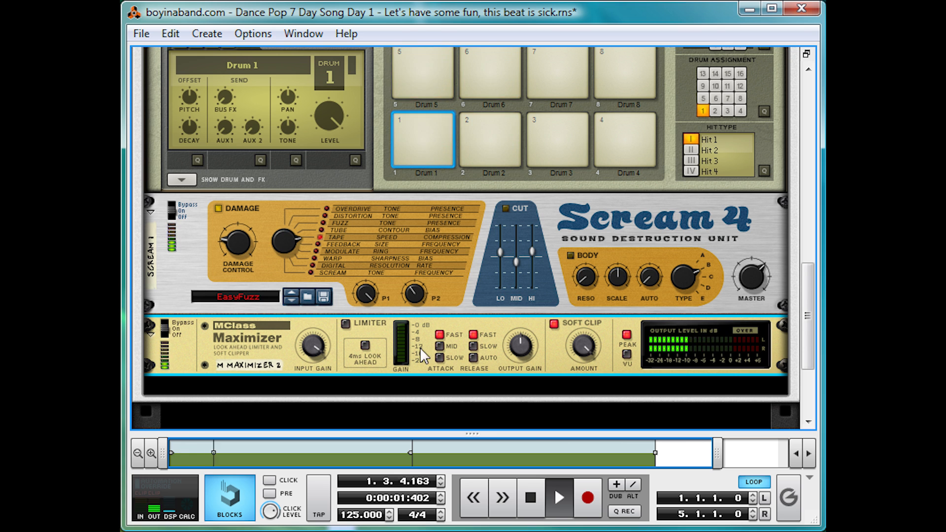
drag(317, 344, 313, 356)
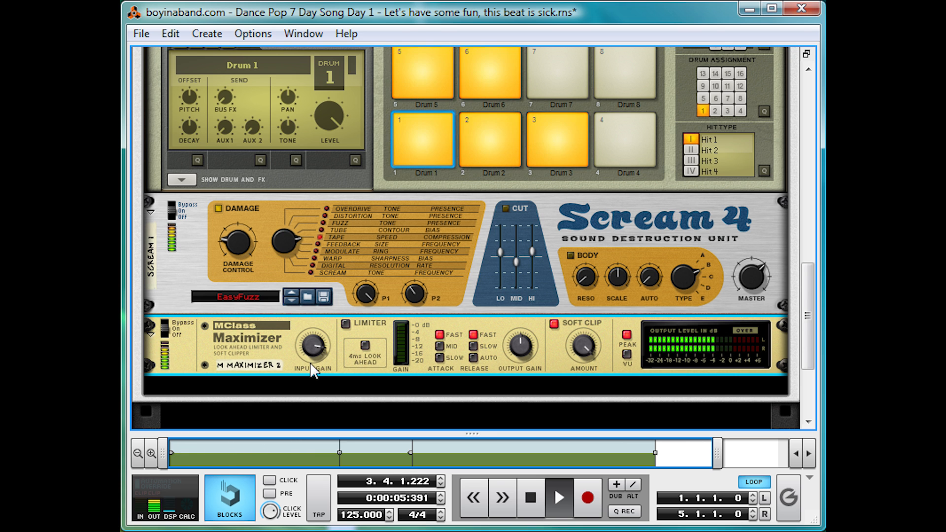
drag(319, 348, 316, 345)
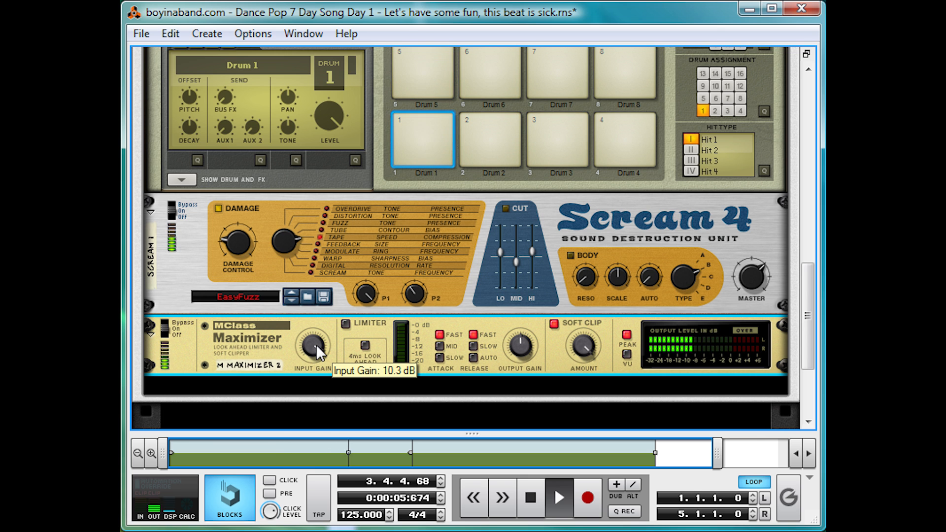
key(space)
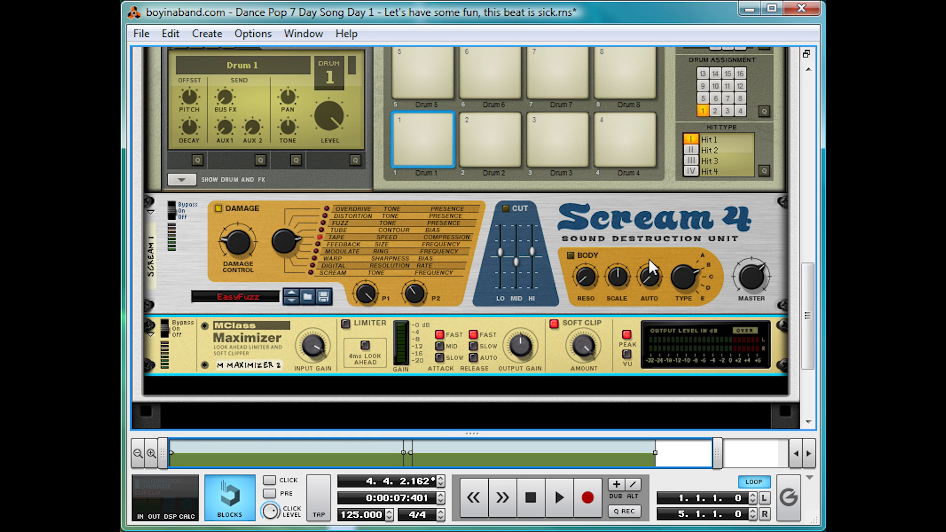
Go back to the Kong and check its Drum 1 and Drum 5 pads
scroll(534, 301, up, 3)
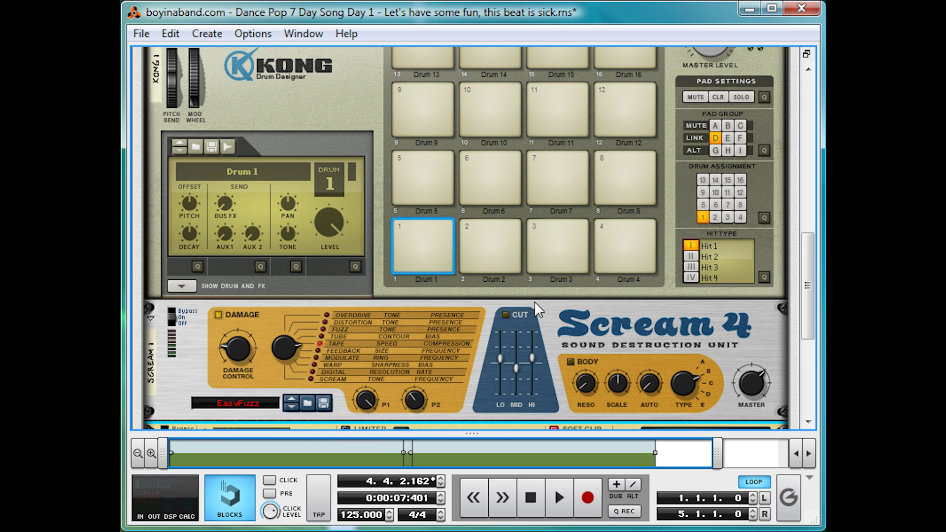
click(424, 250)
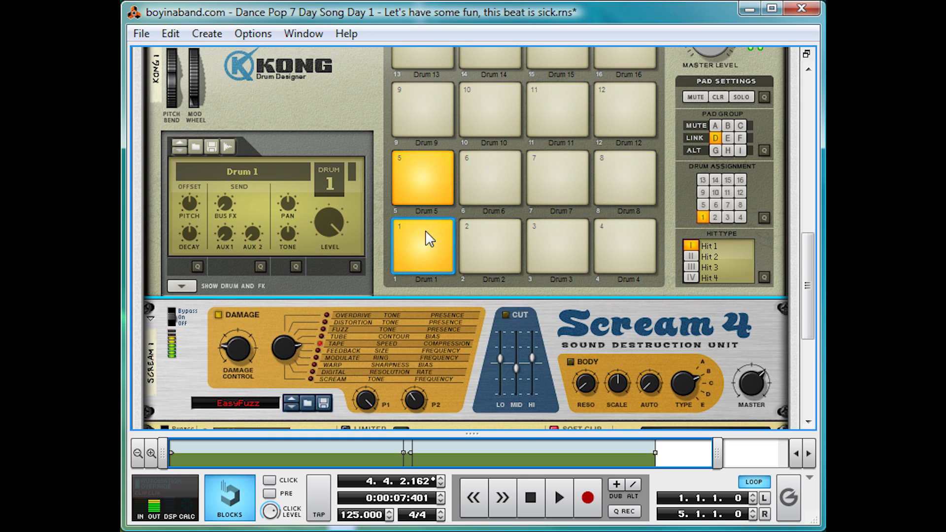
click(422, 172)
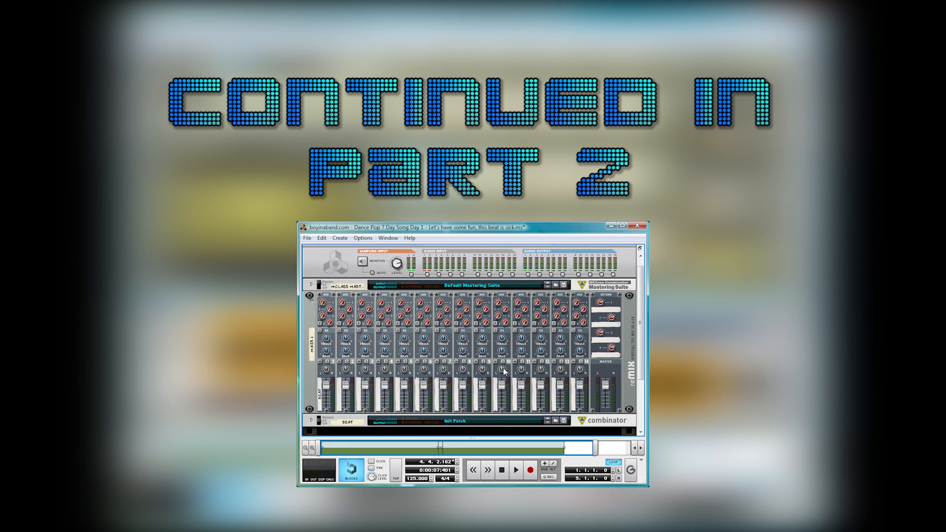
Bring up the list of devices to create in the empty rack space below the Beat combinator
scroll(506, 372, down, 3)
right_click(468, 365)
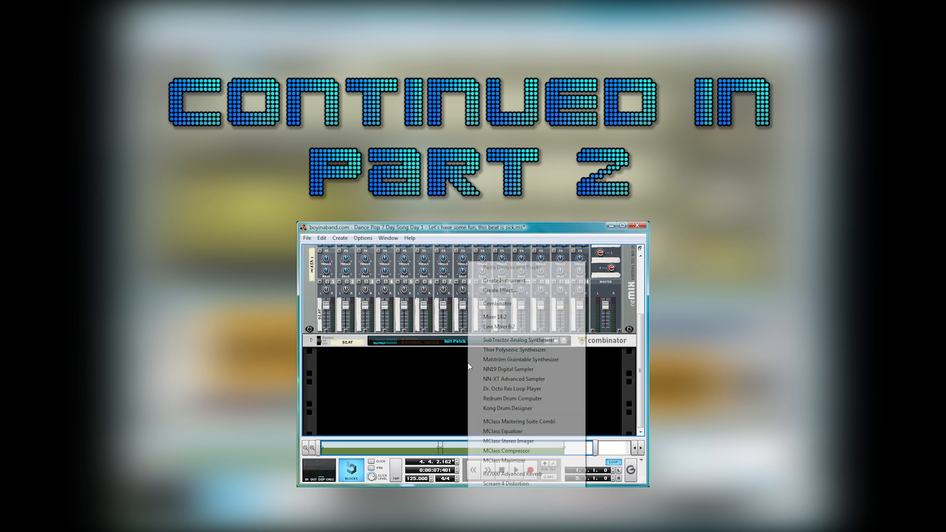